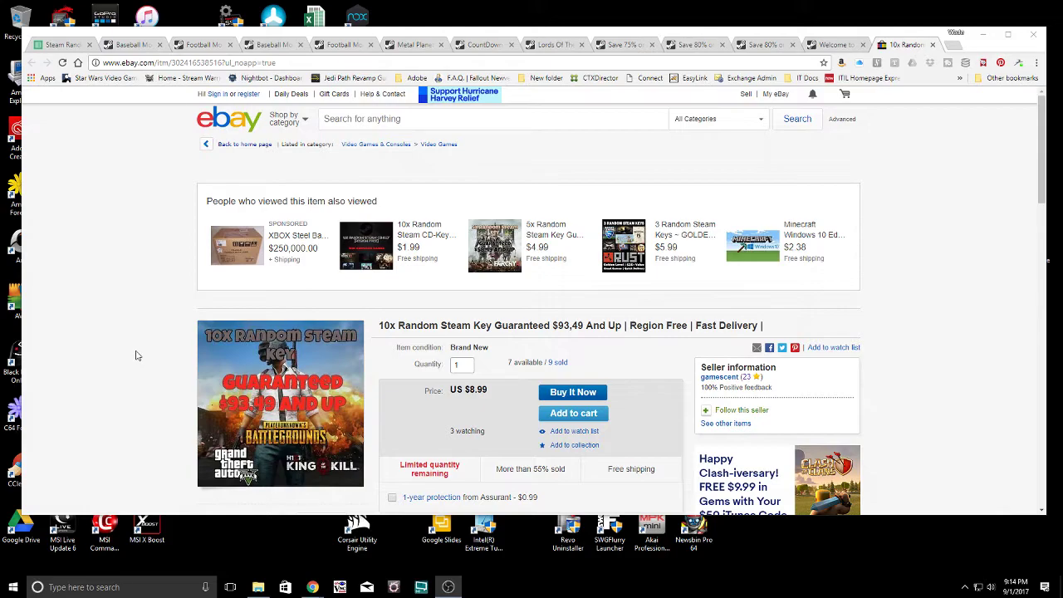
- Read the 10x Random Steam Key listing's details, description and refund terms, and switch to the Steam store home page
{"action": "scroll", "coordinate": [137, 355], "scroll_direction": "down", "scroll_amount": 3}
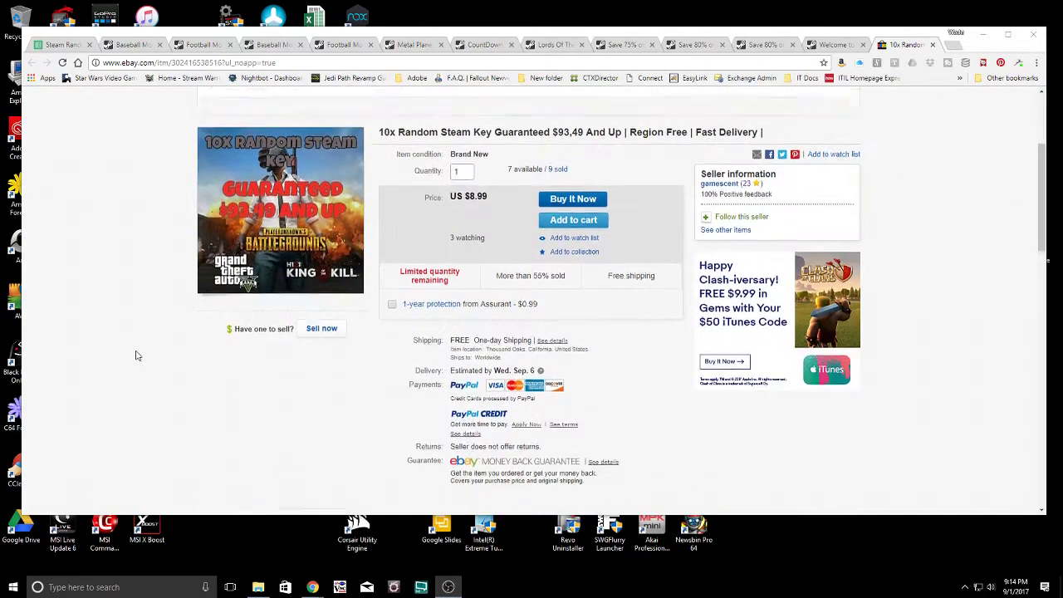
{"action": "scroll", "coordinate": [137, 356], "scroll_direction": "down", "scroll_amount": 6}
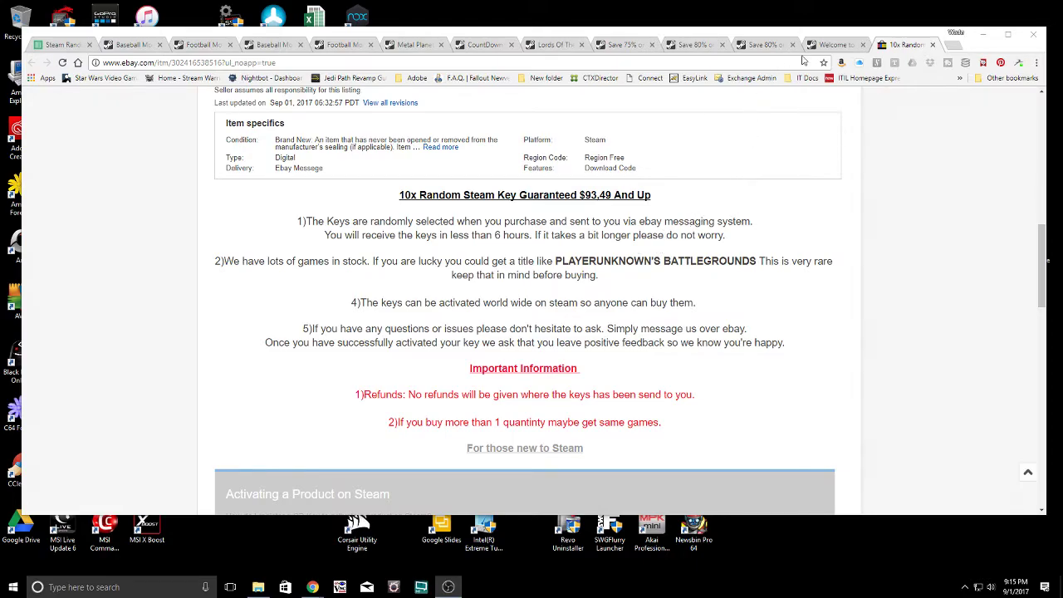
{"action": "left_click", "coordinate": [837, 45]}
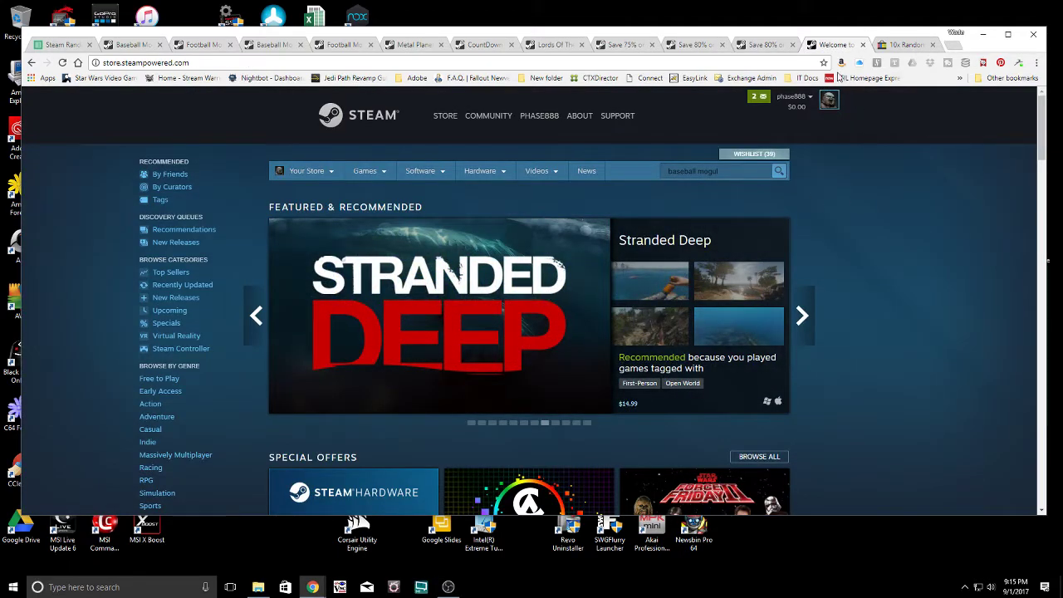
- Open the Zenodyne R store page and examine its player statistics, purchase options and bundle prices
{"action": "left_click", "coordinate": [758, 43]}
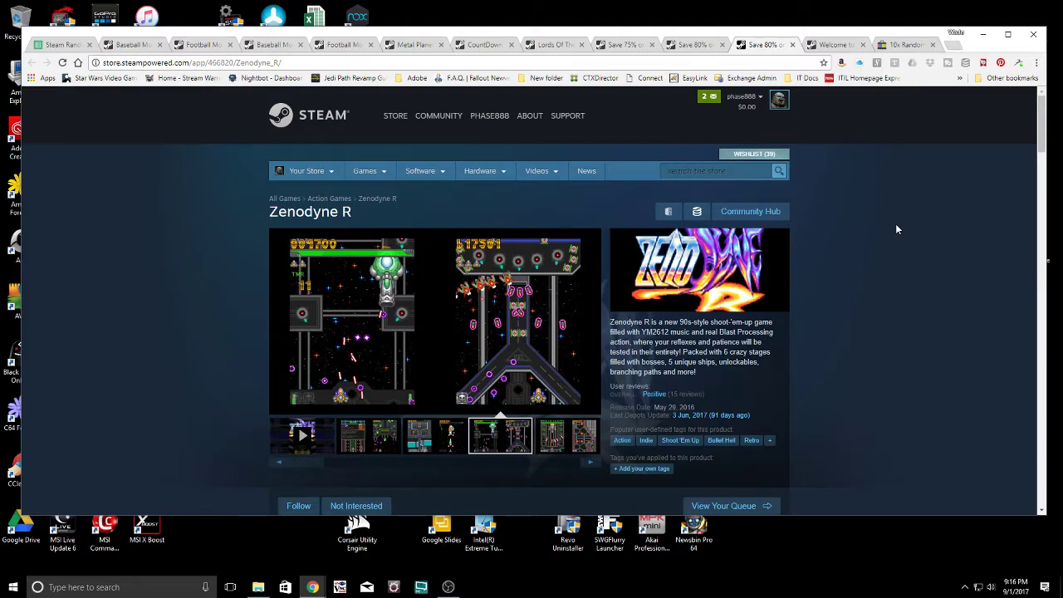
{"action": "scroll", "coordinate": [896, 224], "scroll_direction": "down", "scroll_amount": 3}
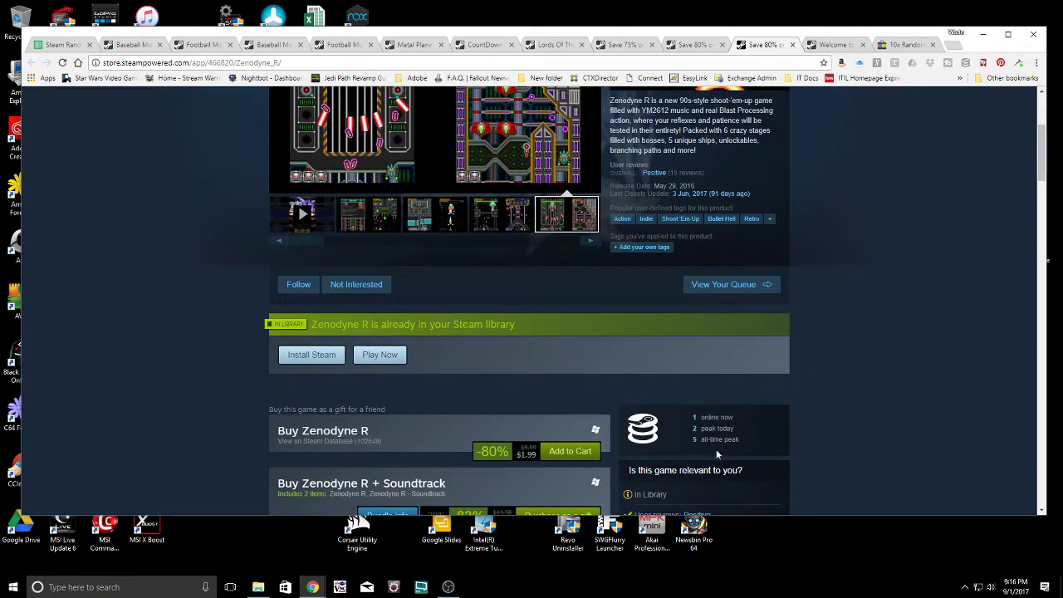
{"action": "scroll", "coordinate": [822, 407], "scroll_direction": "down", "scroll_amount": 2}
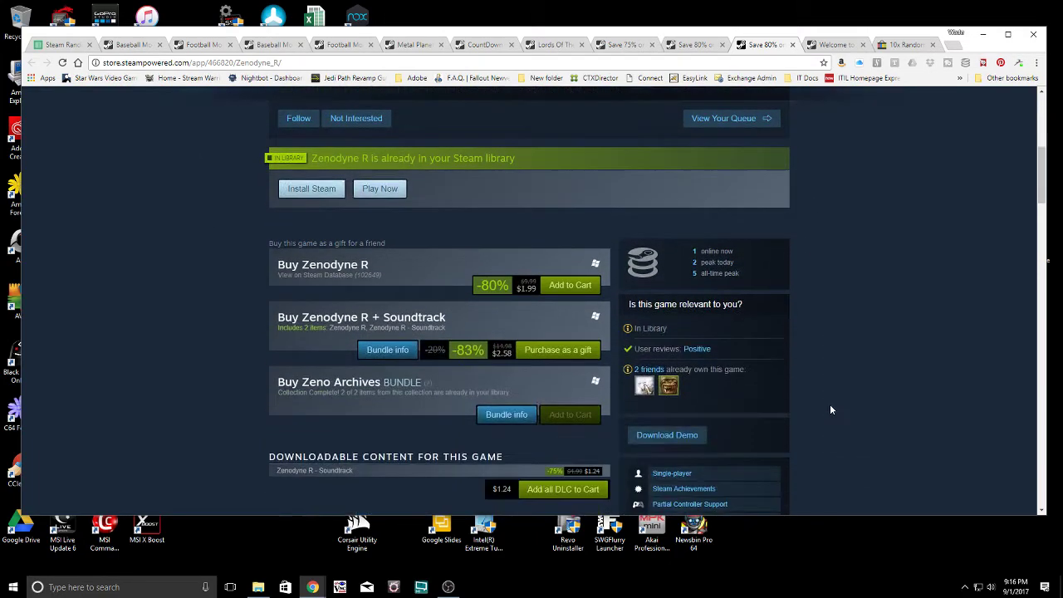
{"action": "scroll", "coordinate": [827, 404], "scroll_direction": "down", "scroll_amount": 1}
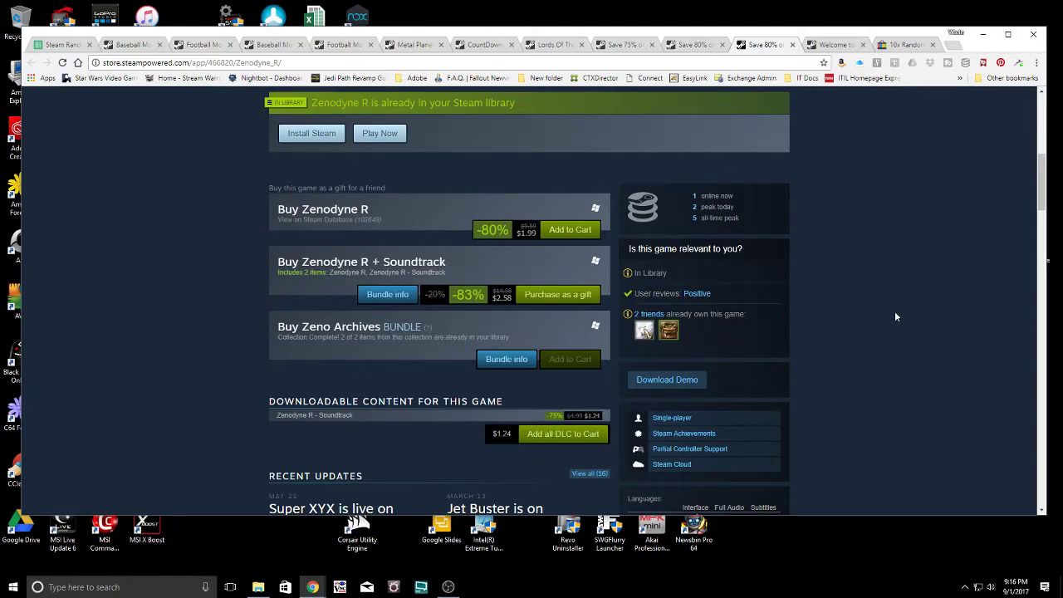
{"action": "scroll", "coordinate": [900, 311], "scroll_direction": "up", "scroll_amount": 6}
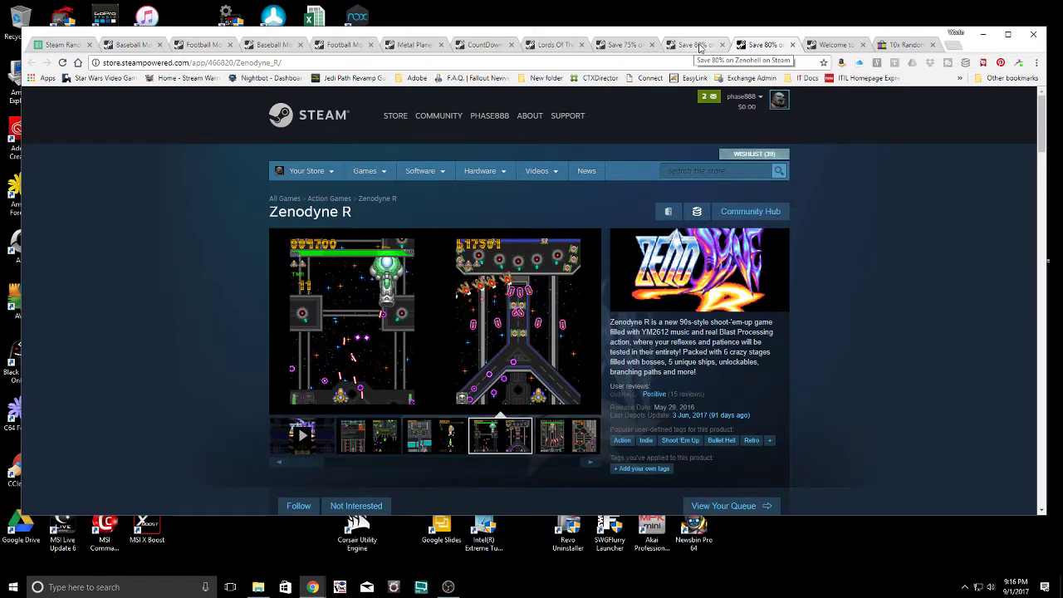
- Examine Zenohell's store page, including its price, Zeno Archives bundle and friend recommendation, and briefly revisit the Zenodyne R page
{"action": "left_click", "coordinate": [696, 44]}
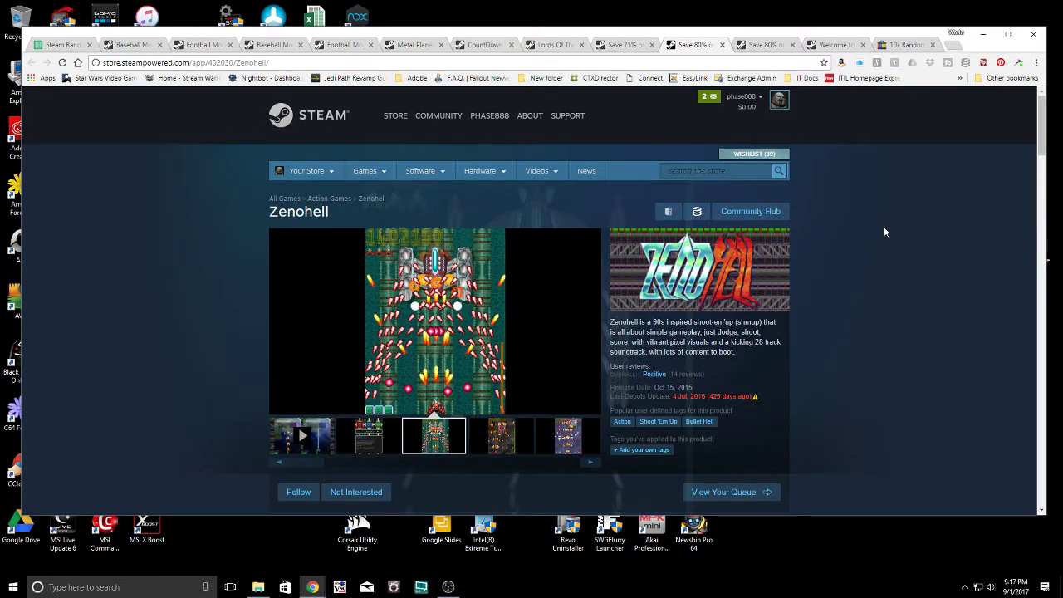
{"action": "scroll", "coordinate": [885, 231], "scroll_direction": "down", "scroll_amount": 1}
{"action": "scroll", "coordinate": [884, 227], "scroll_direction": "down", "scroll_amount": 3}
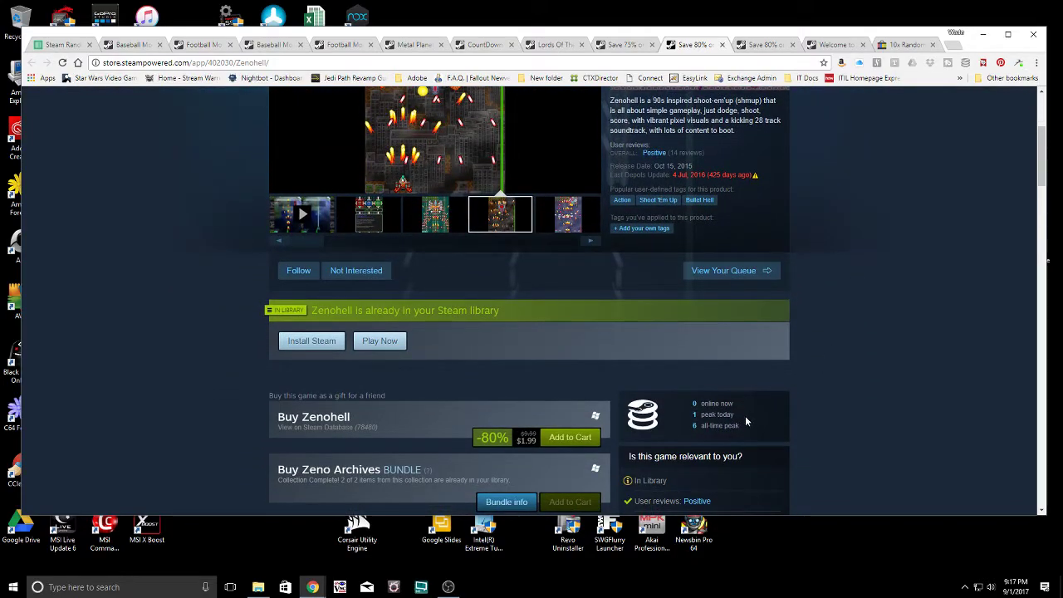
{"action": "scroll", "coordinate": [741, 429], "scroll_direction": "down", "scroll_amount": 2}
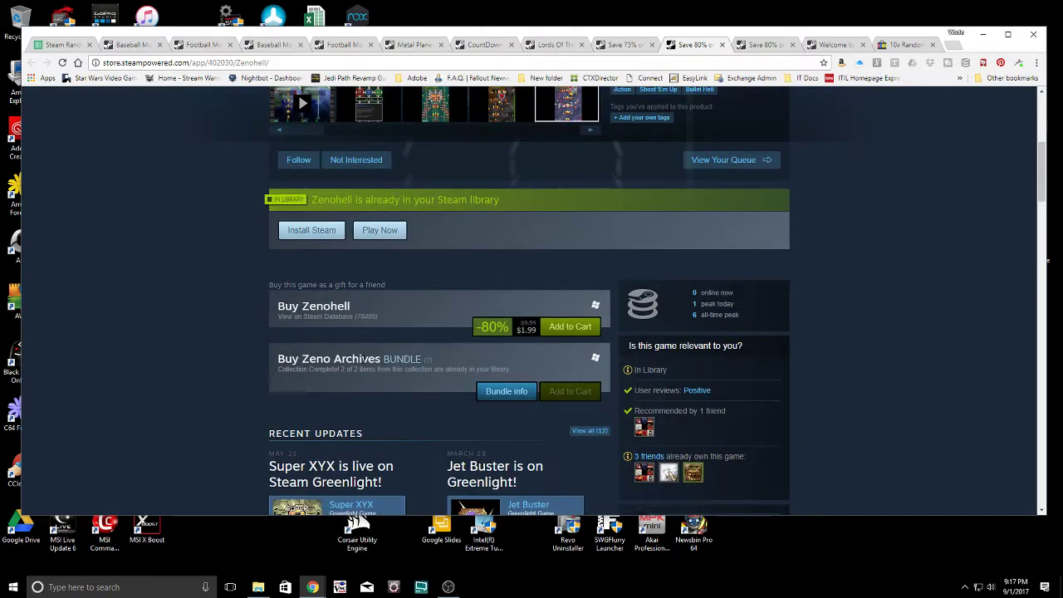
{"action": "mouse_move", "coordinate": [421, 362]}
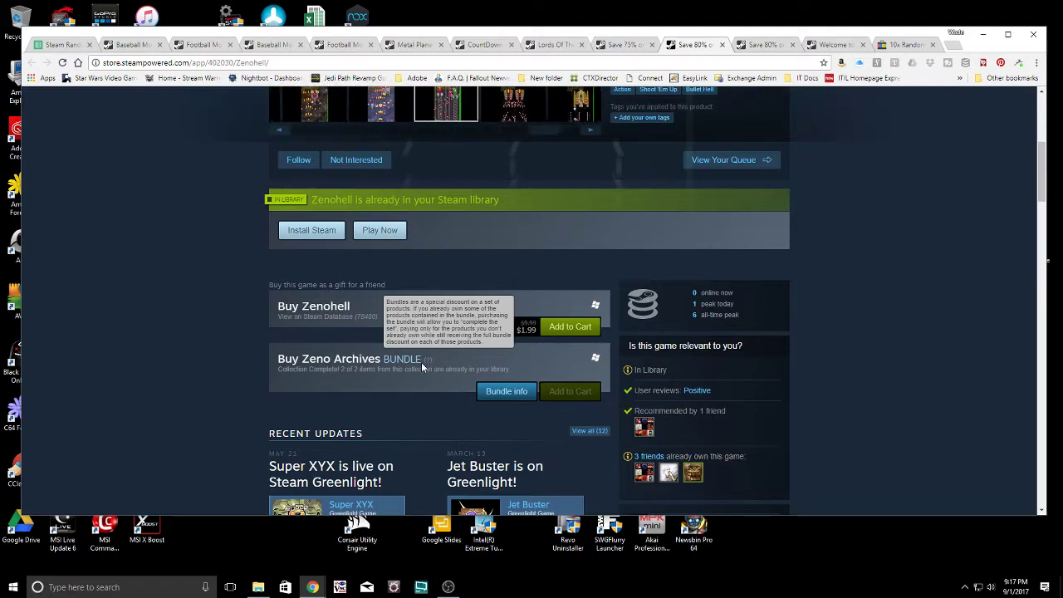
{"action": "scroll", "coordinate": [421, 362], "scroll_direction": "up", "scroll_amount": 5}
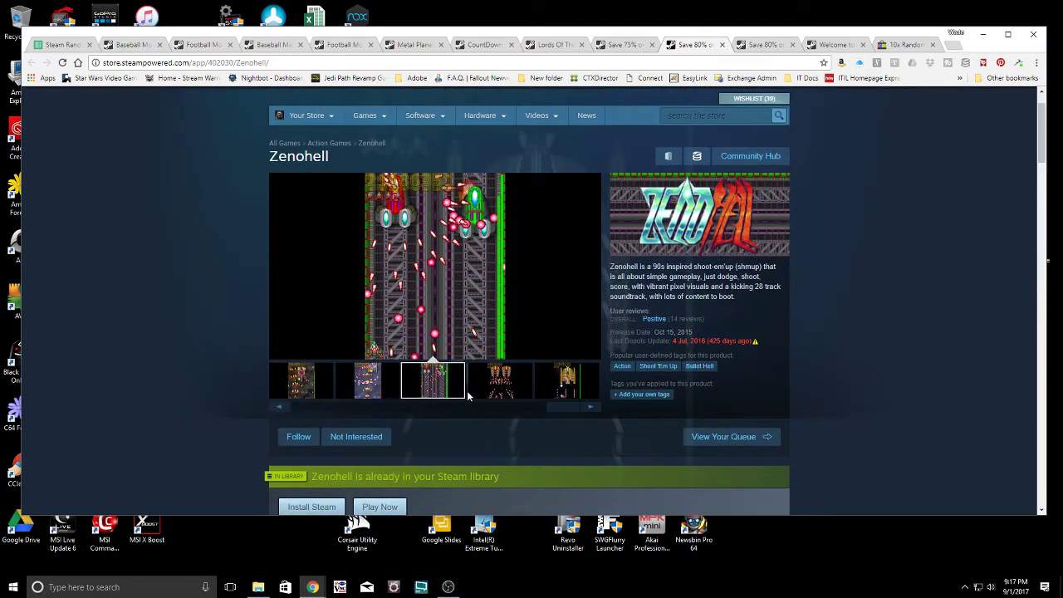
{"action": "scroll", "coordinate": [468, 396], "scroll_direction": "down", "scroll_amount": 4}
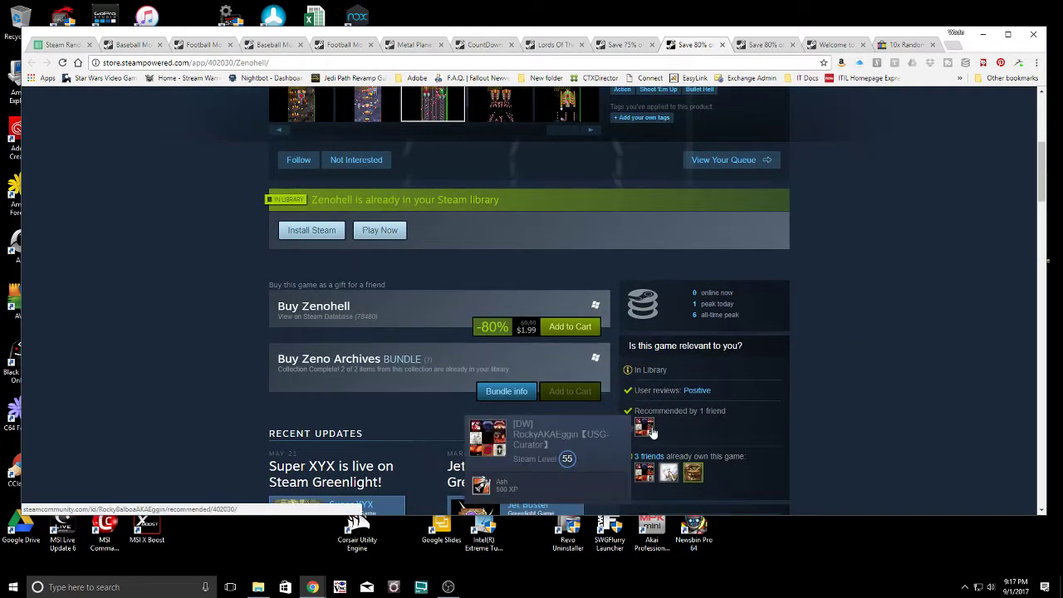
{"action": "scroll", "coordinate": [829, 397], "scroll_direction": "up", "scroll_amount": 5}
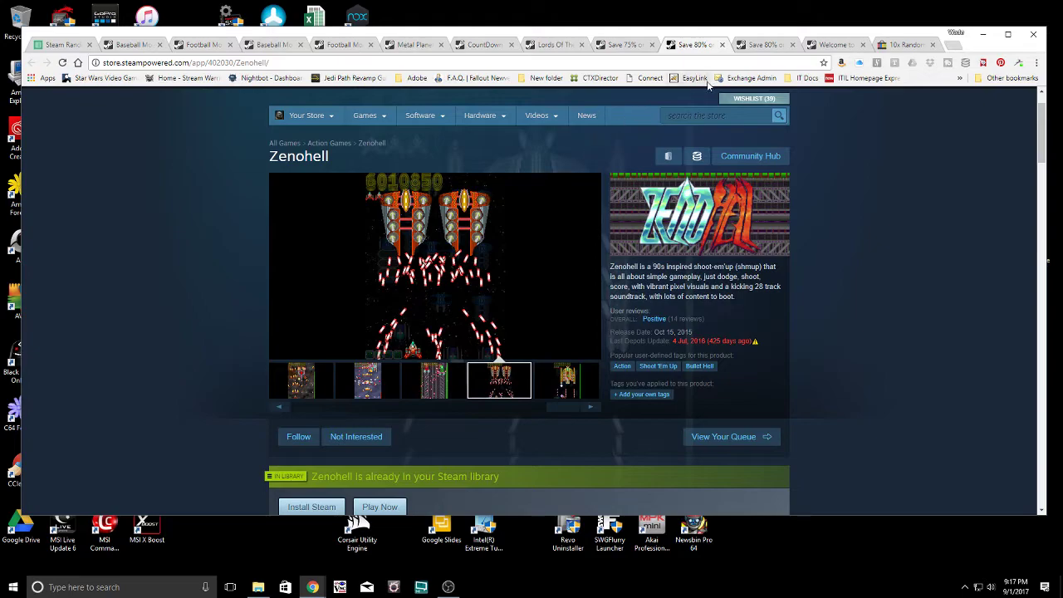
{"action": "left_click", "coordinate": [773, 47]}
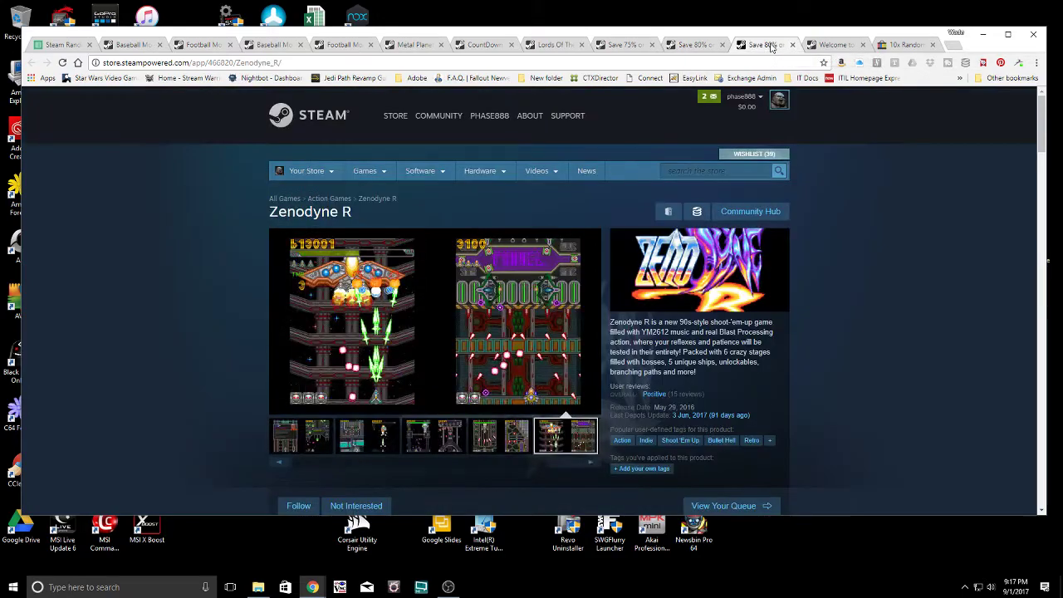
{"action": "left_click", "coordinate": [678, 46]}
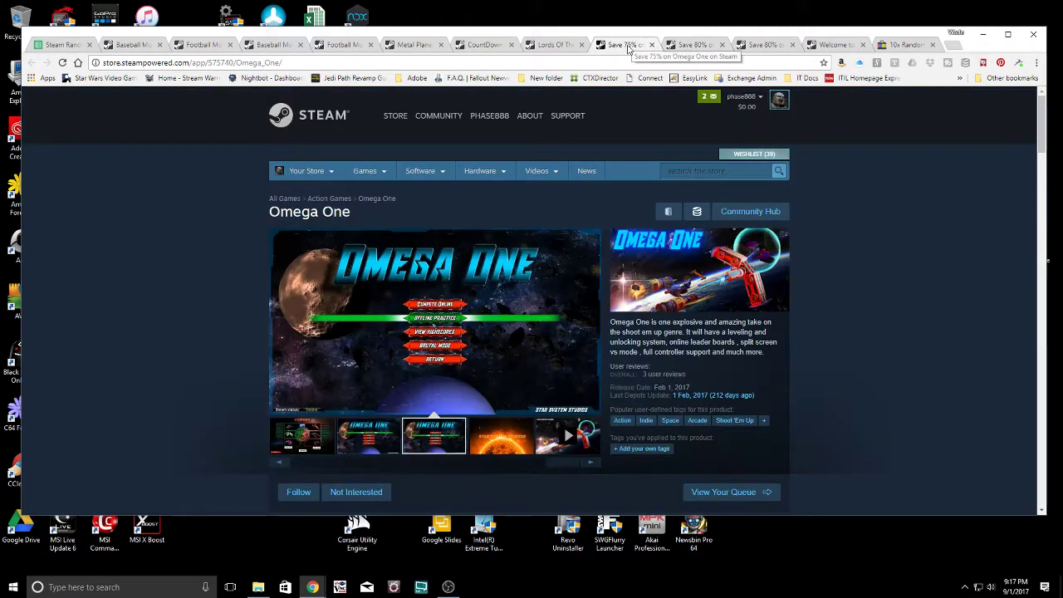
- Examine the Omega One store page for its player statistics, discount, Shoot-Em-Up Bundle and StarSystemStudios starter pack
{"action": "left_click", "coordinate": [630, 46]}
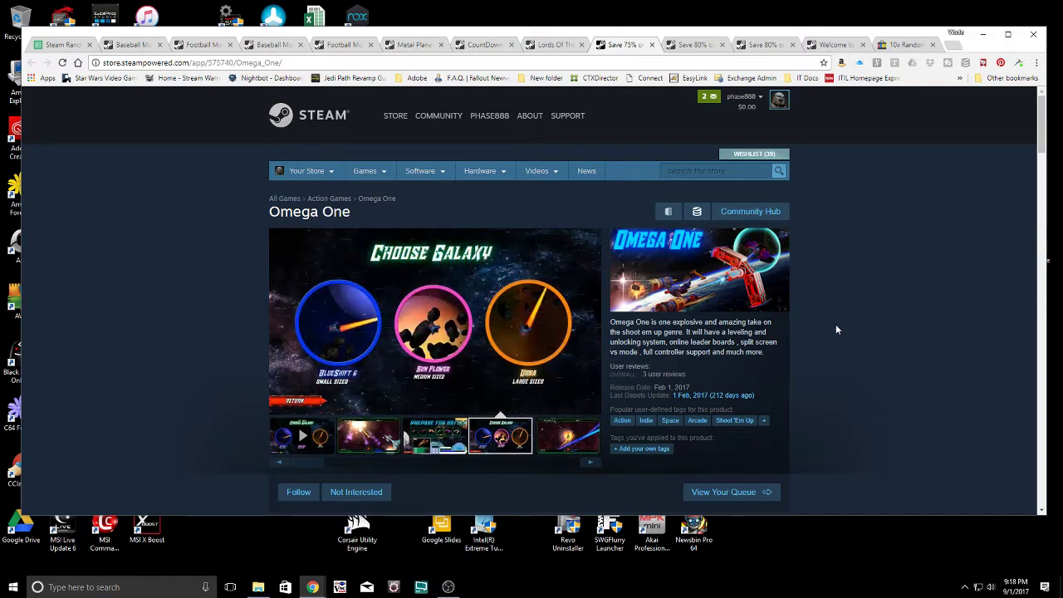
{"action": "scroll", "coordinate": [836, 329], "scroll_direction": "down", "scroll_amount": 1}
{"action": "scroll", "coordinate": [837, 330], "scroll_direction": "down", "scroll_amount": 2}
{"action": "scroll", "coordinate": [836, 330], "scroll_direction": "down", "scroll_amount": 1}
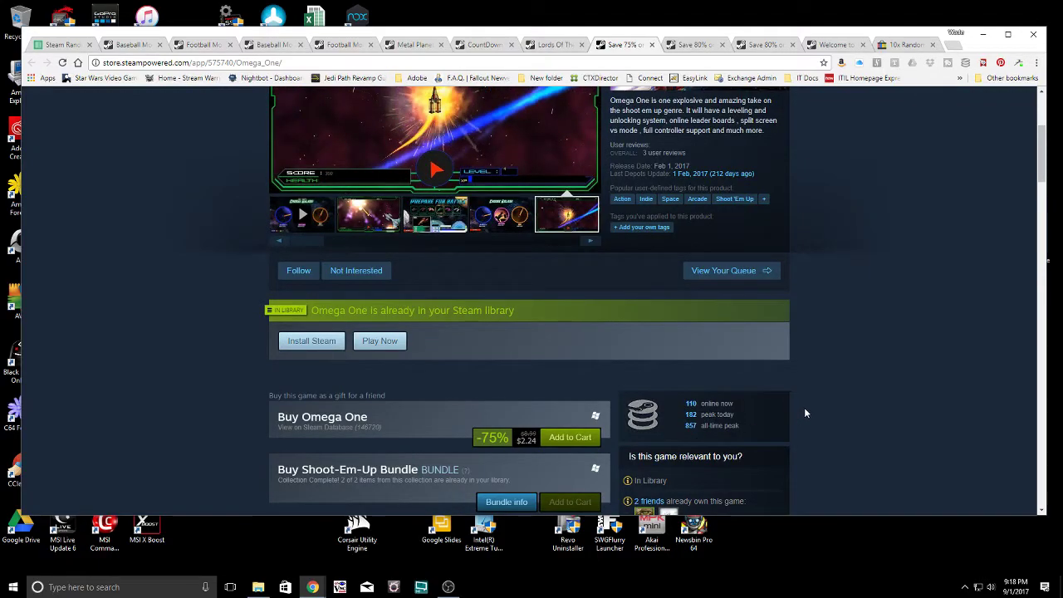
{"action": "scroll", "coordinate": [804, 409], "scroll_direction": "down", "scroll_amount": 1}
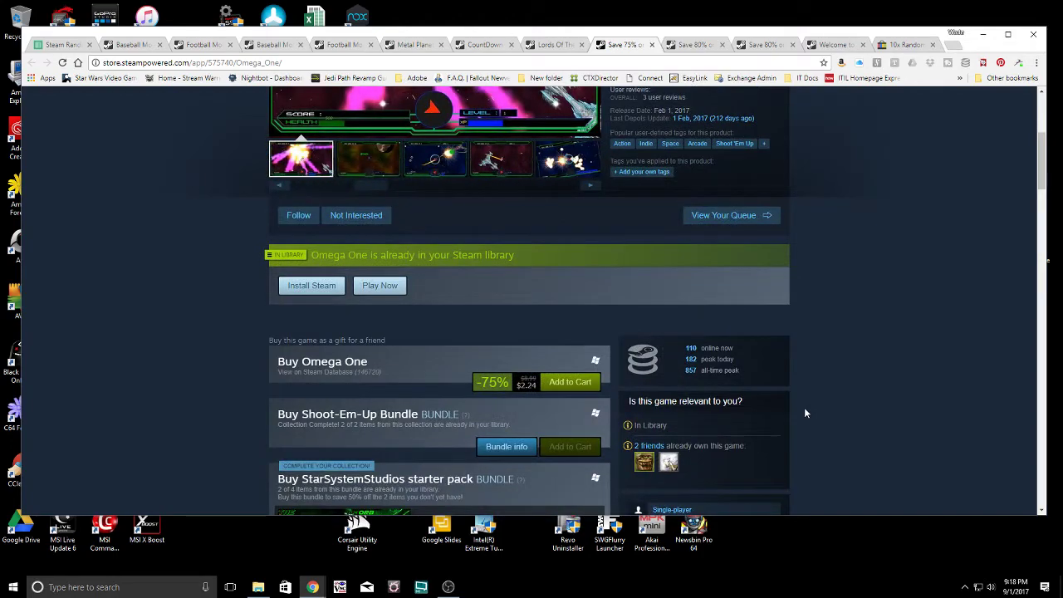
{"action": "scroll", "coordinate": [804, 412], "scroll_direction": "down", "scroll_amount": 1}
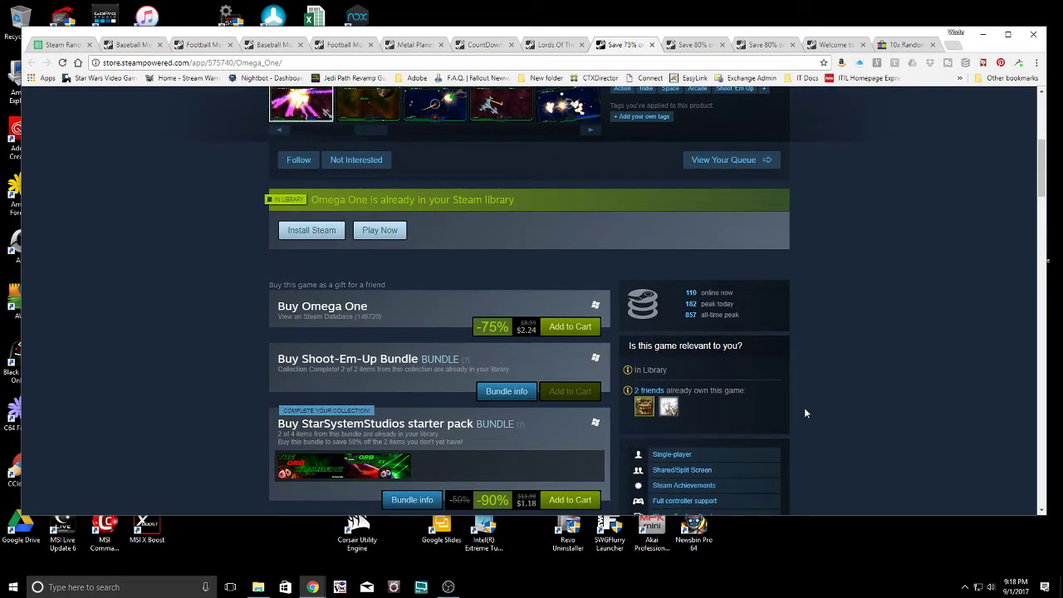
{"action": "mouse_move", "coordinate": [453, 364]}
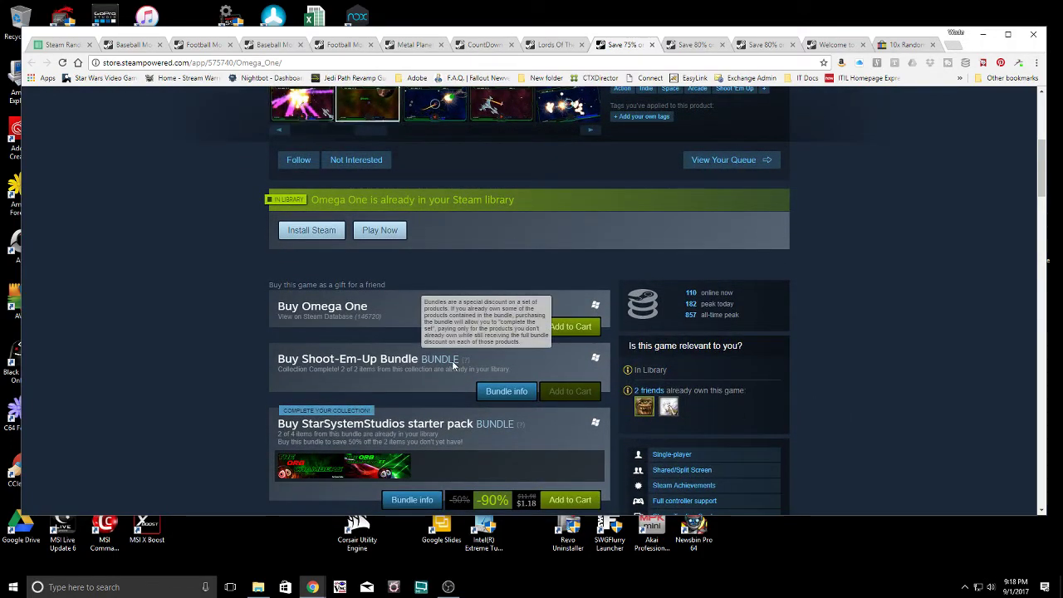
{"action": "mouse_move", "coordinate": [381, 475]}
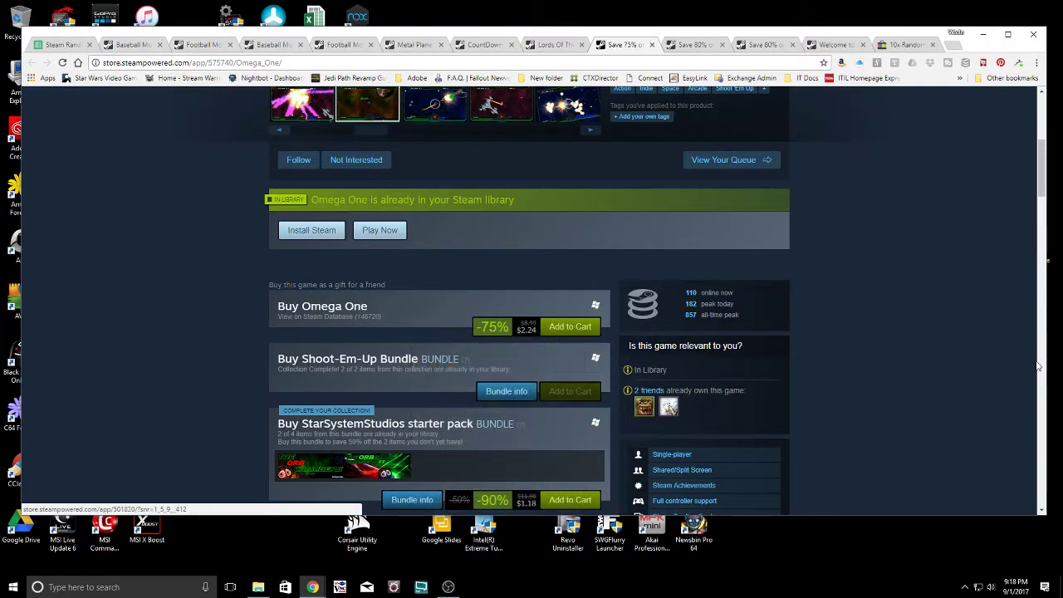
{"action": "scroll", "coordinate": [933, 351], "scroll_direction": "down", "scroll_amount": 1}
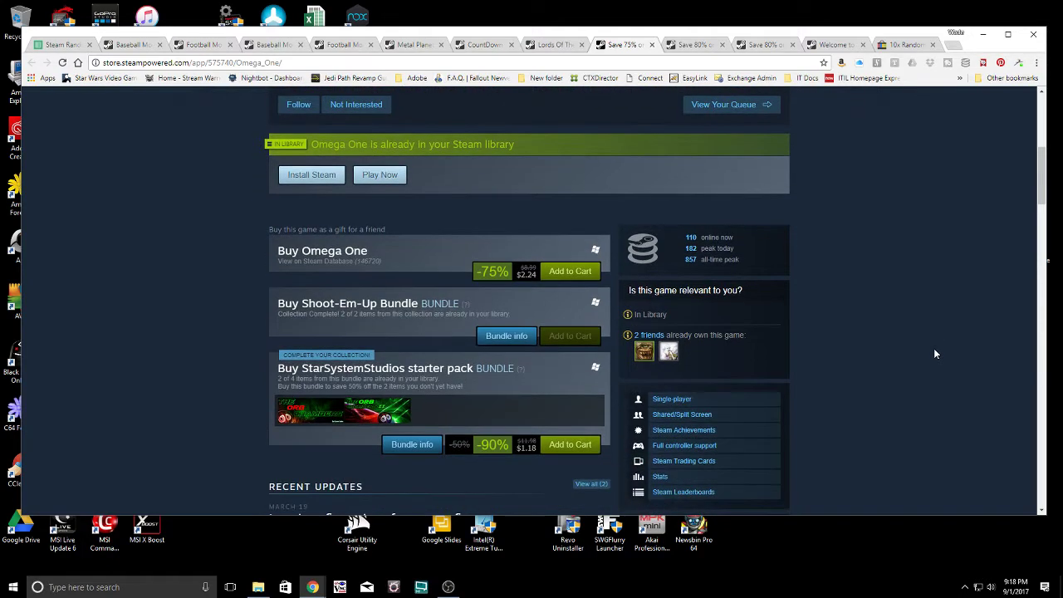
{"action": "scroll", "coordinate": [934, 354], "scroll_direction": "up", "scroll_amount": 5}
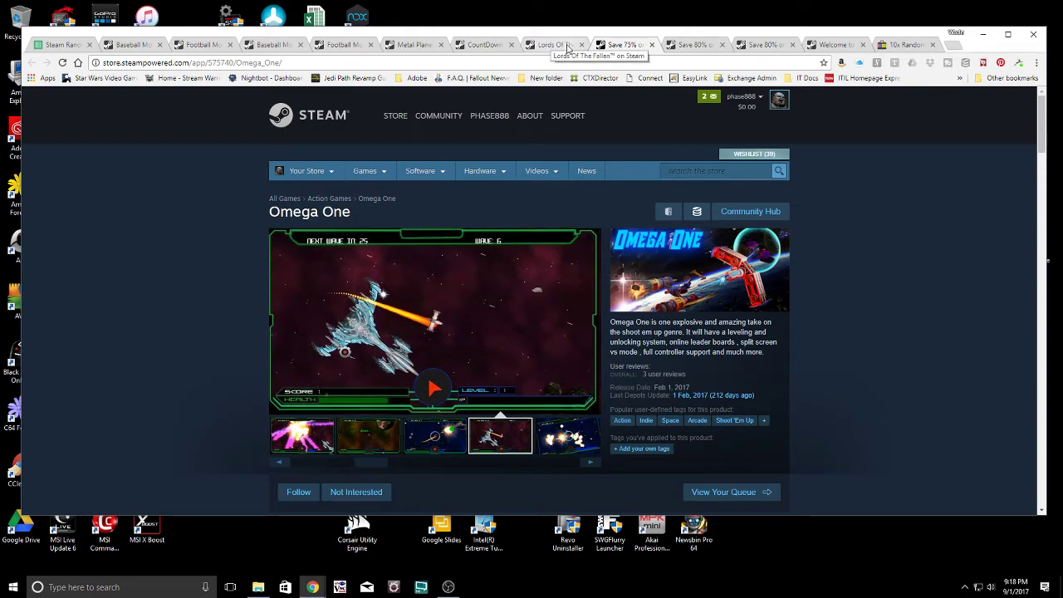
- Open the Lords Of The Fallen store page and check its reviews, player statistics and Game of the Year Edition package
{"action": "left_click", "coordinate": [567, 48]}
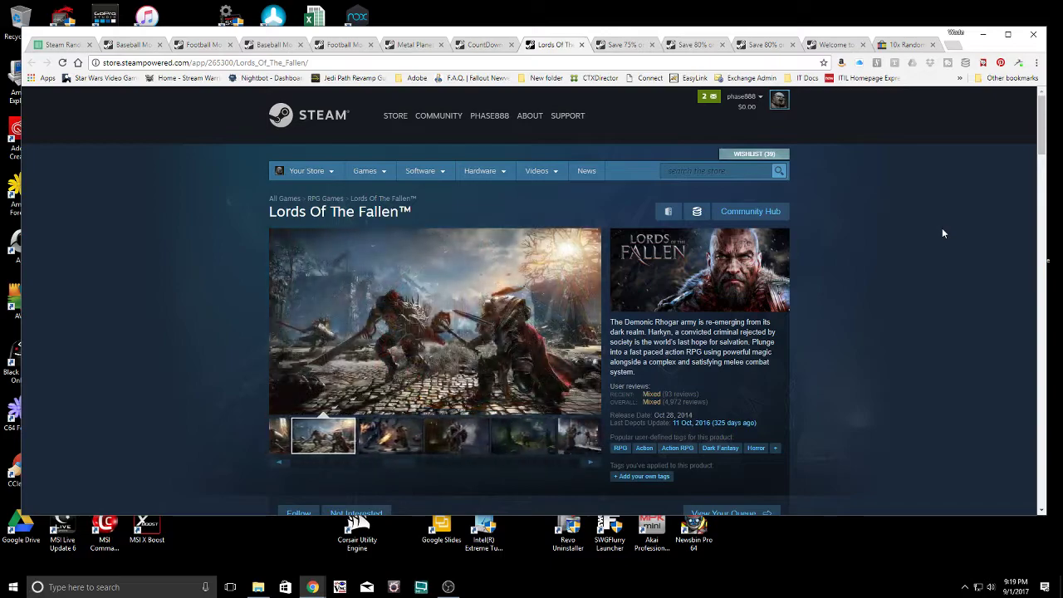
{"action": "scroll", "coordinate": [942, 228], "scroll_direction": "down", "scroll_amount": 3}
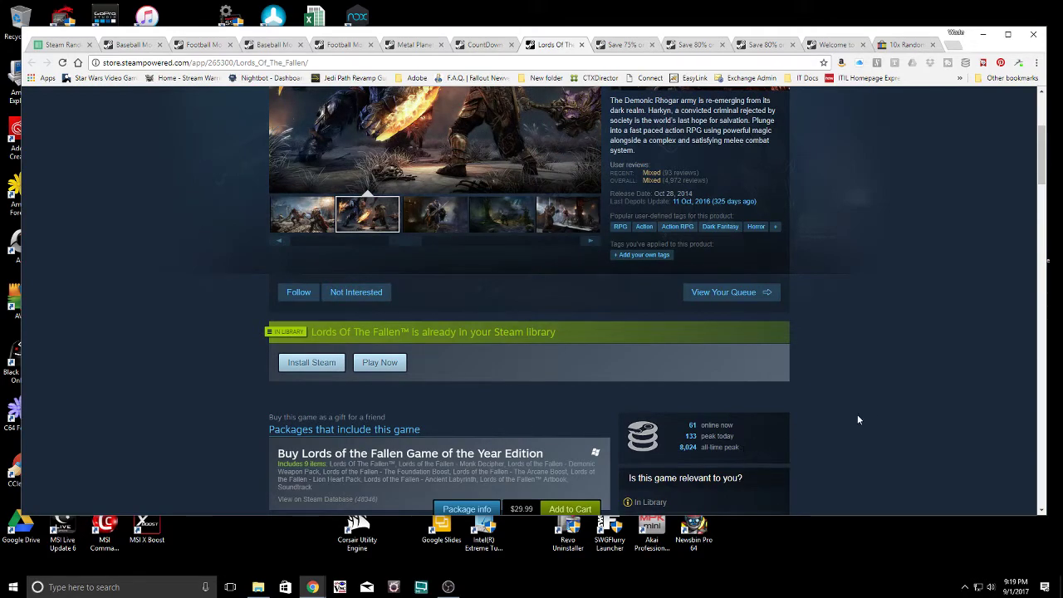
{"action": "scroll", "coordinate": [869, 409], "scroll_direction": "up", "scroll_amount": 3}
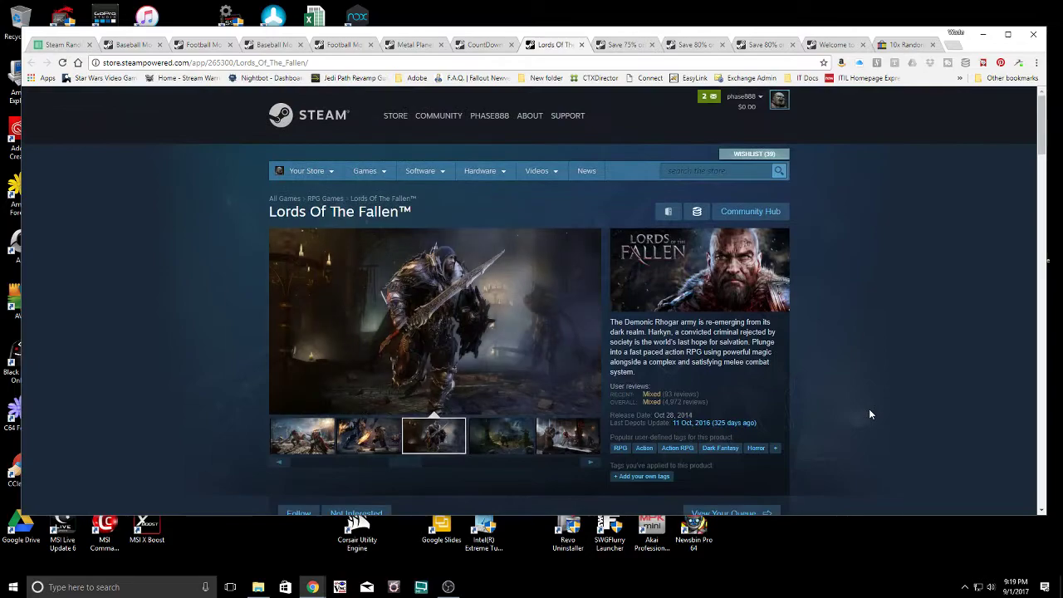
- Open the CountDown store page and examine its description, player statistics, price and bundle offers
{"action": "left_click", "coordinate": [480, 45]}
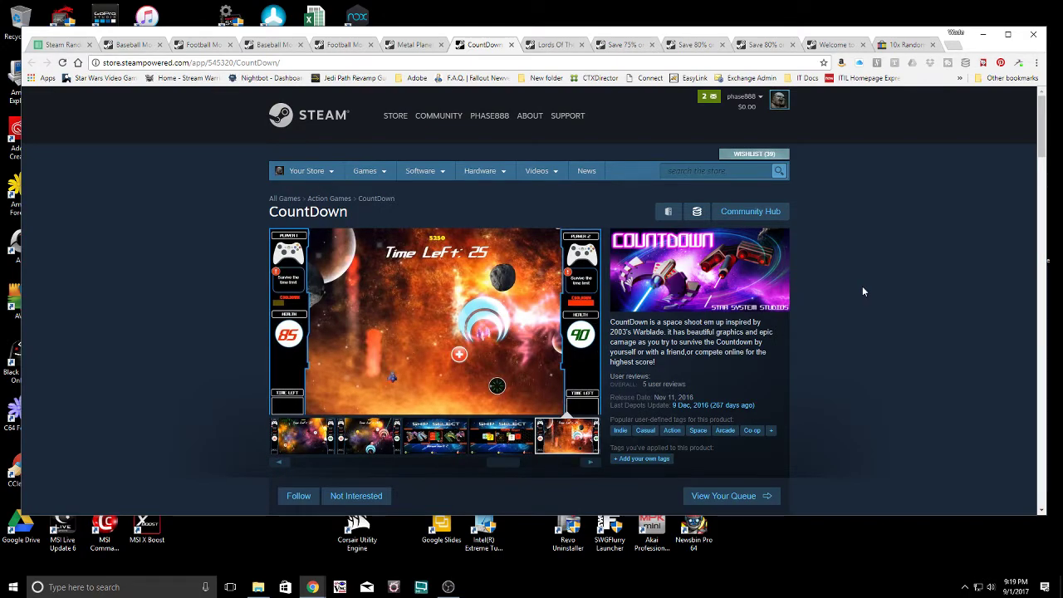
{"action": "scroll", "coordinate": [862, 285], "scroll_direction": "down", "scroll_amount": 3}
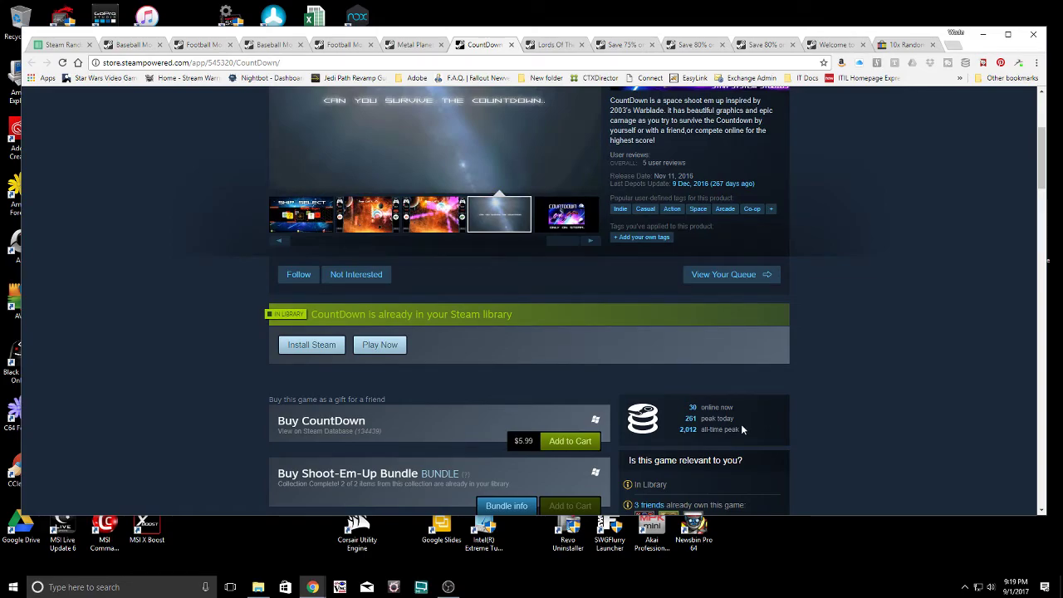
{"action": "scroll", "coordinate": [741, 425], "scroll_direction": "up", "scroll_amount": 3}
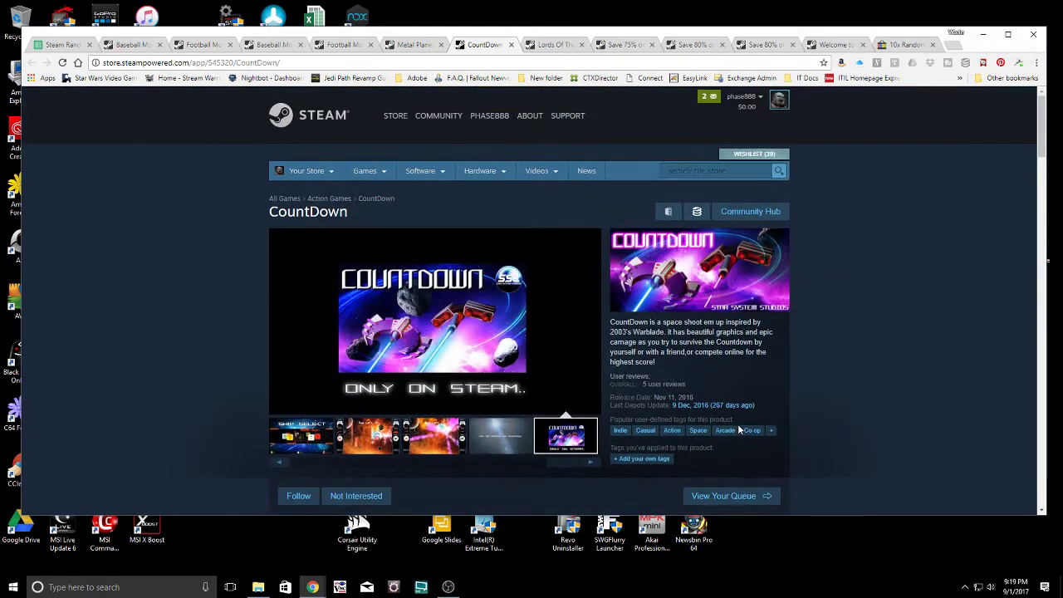
{"action": "scroll", "coordinate": [739, 430], "scroll_direction": "down", "scroll_amount": 2}
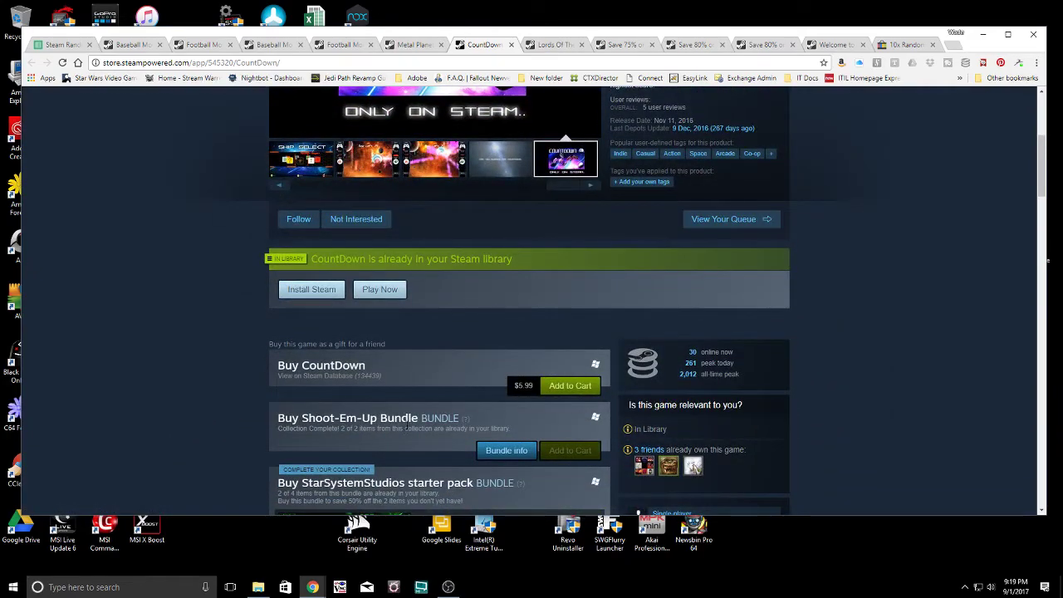
{"action": "scroll", "coordinate": [415, 423], "scroll_direction": "down", "scroll_amount": 2}
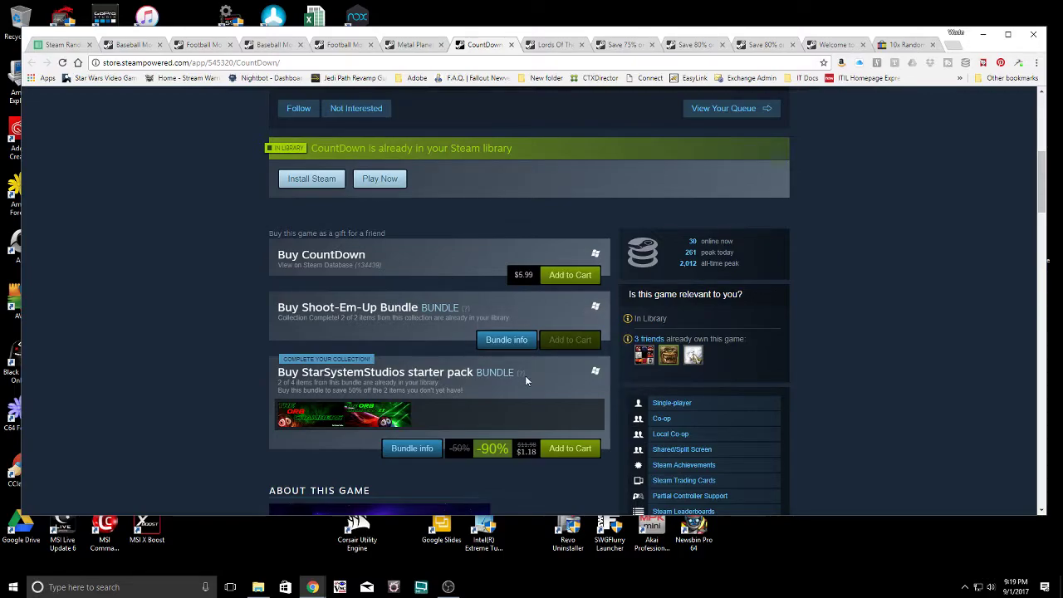
{"action": "scroll", "coordinate": [526, 375], "scroll_direction": "up", "scroll_amount": 1}
{"action": "scroll", "coordinate": [525, 374], "scroll_direction": "up", "scroll_amount": 3}
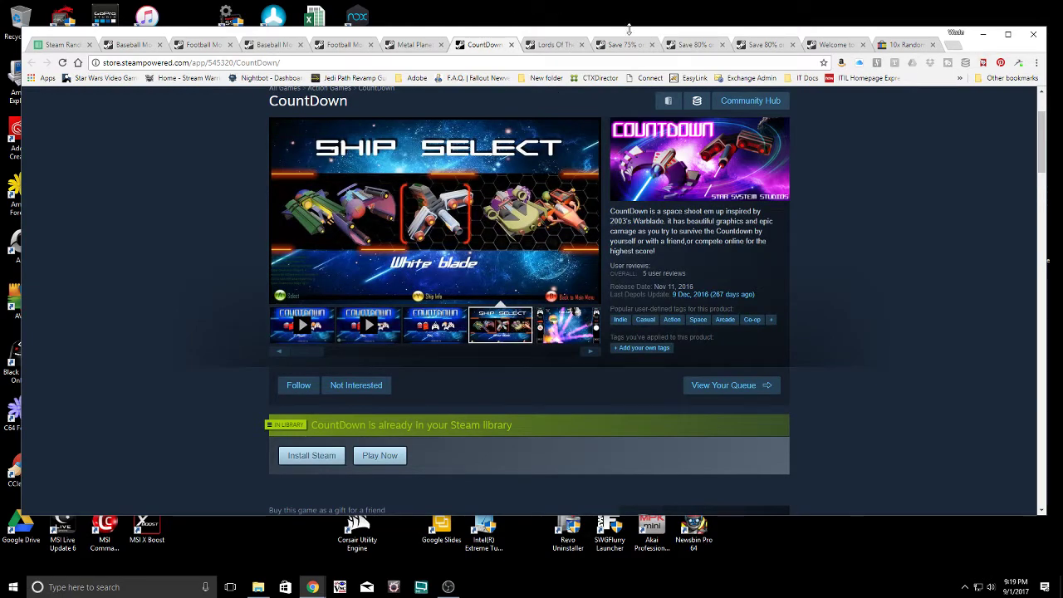
{"action": "scroll", "coordinate": [949, 289], "scroll_direction": "up", "scroll_amount": 2}
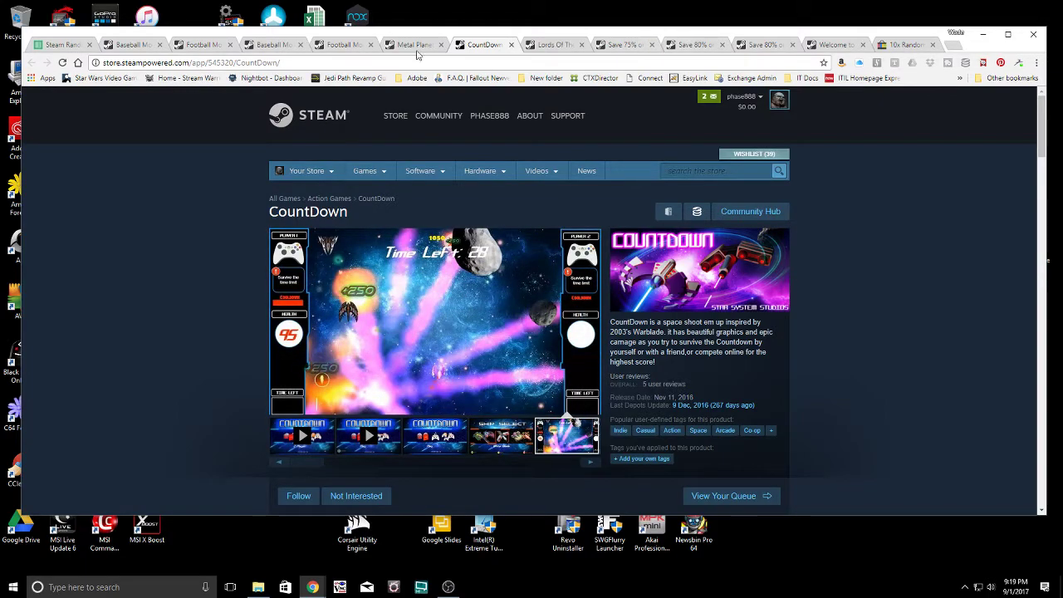
- Open the Metal Planet store page and check its reviews, price and player statistics
{"action": "left_click", "coordinate": [415, 45]}
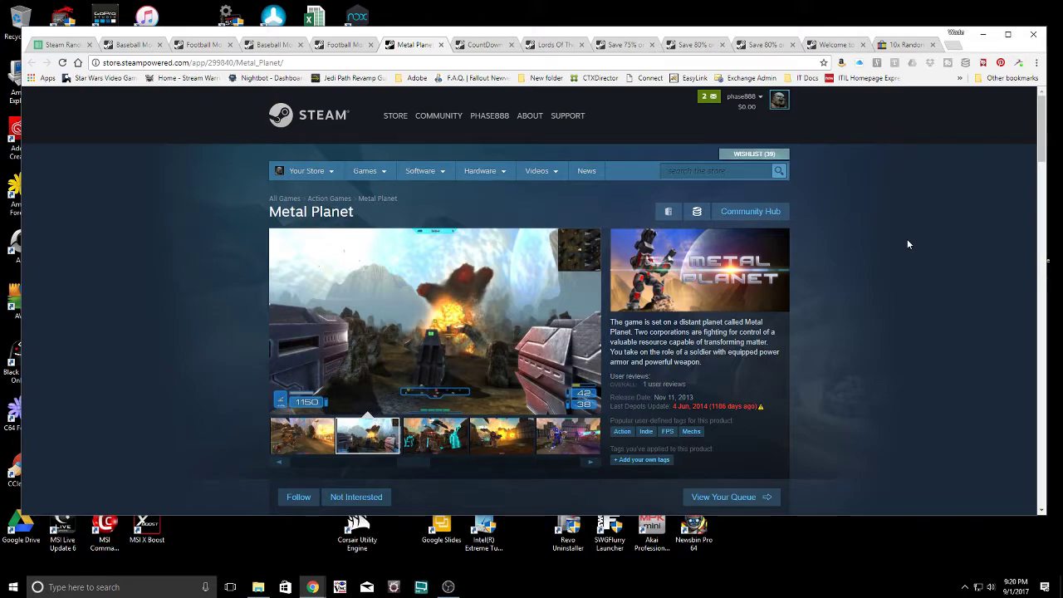
{"action": "scroll", "coordinate": [909, 244], "scroll_direction": "down", "scroll_amount": 3}
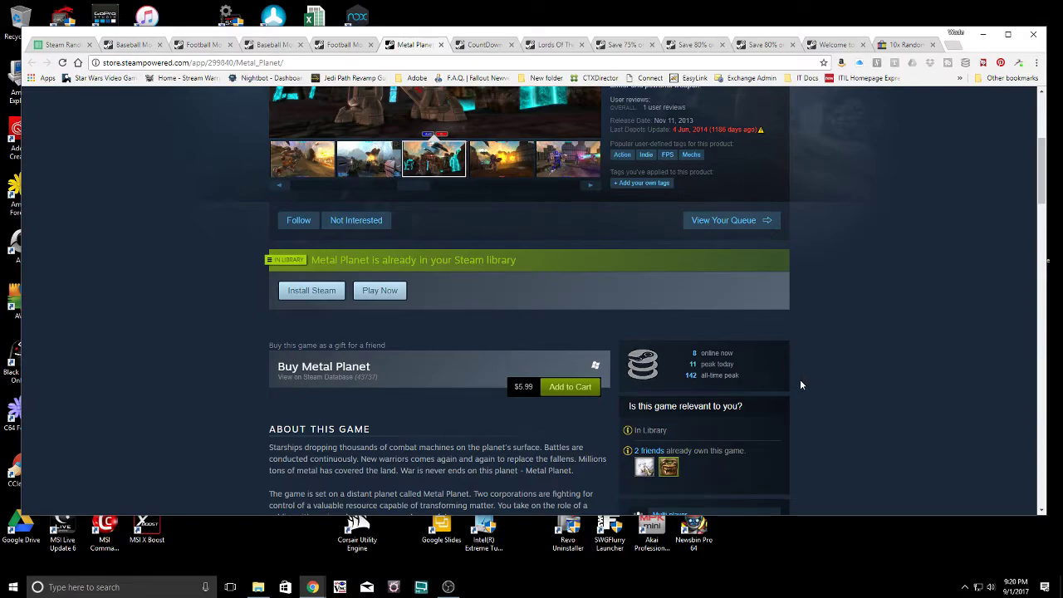
{"action": "scroll", "coordinate": [830, 351], "scroll_direction": "up", "scroll_amount": 3}
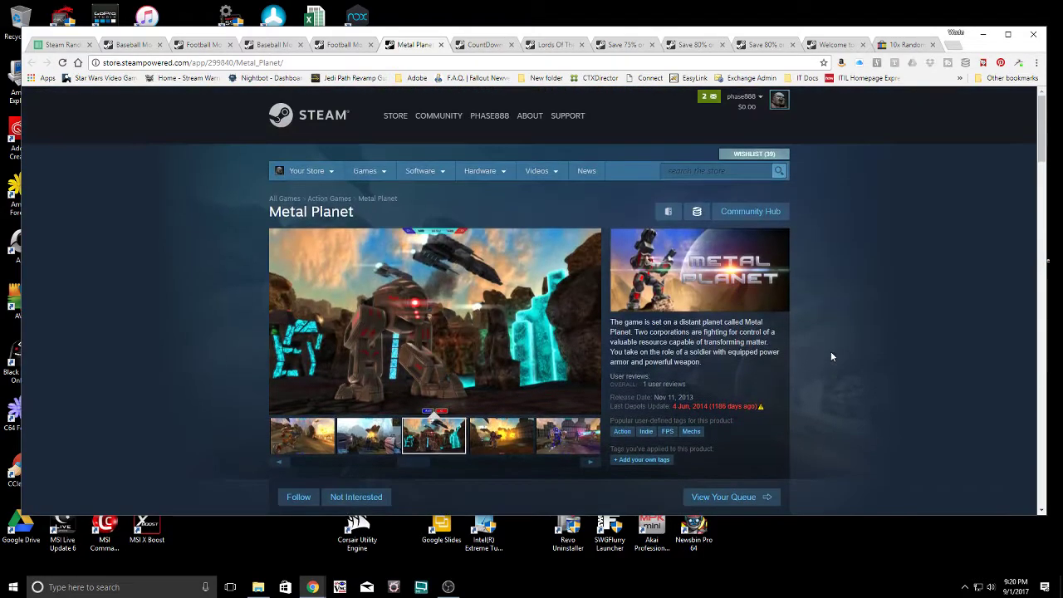
- Open the Football Mogul 15 store page and examine its reviews, price and player statistics
{"action": "left_click", "coordinate": [344, 47]}
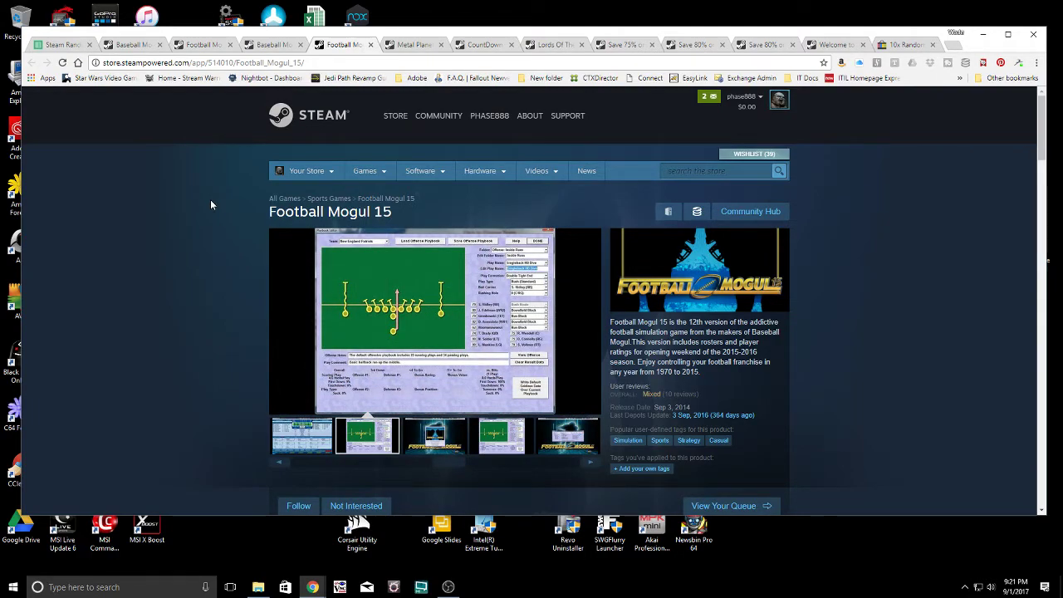
{"action": "scroll", "coordinate": [210, 201], "scroll_direction": "down", "scroll_amount": 3}
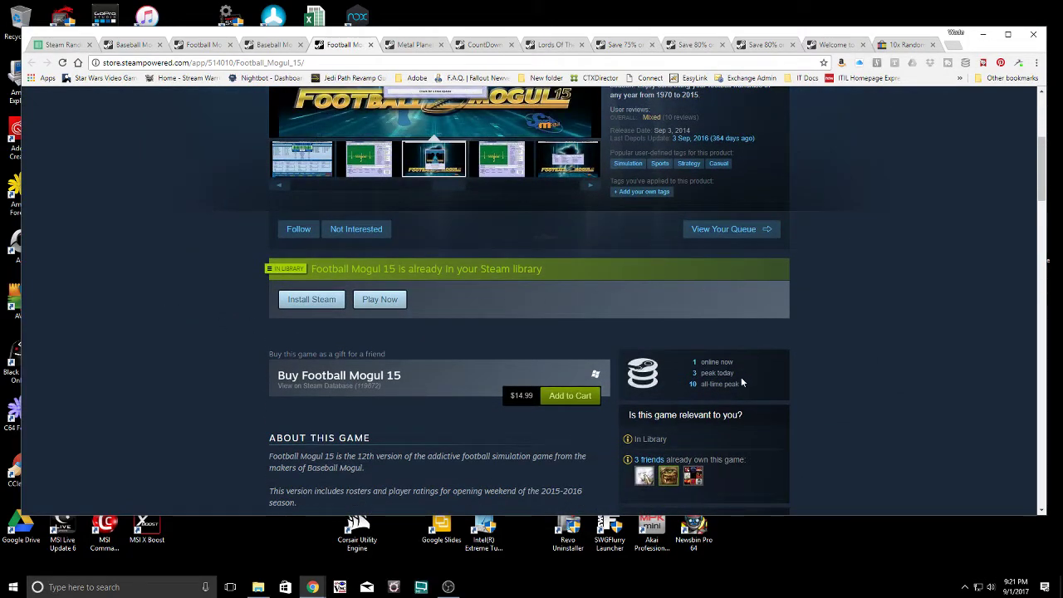
{"action": "scroll", "coordinate": [726, 387], "scroll_direction": "up", "scroll_amount": 3}
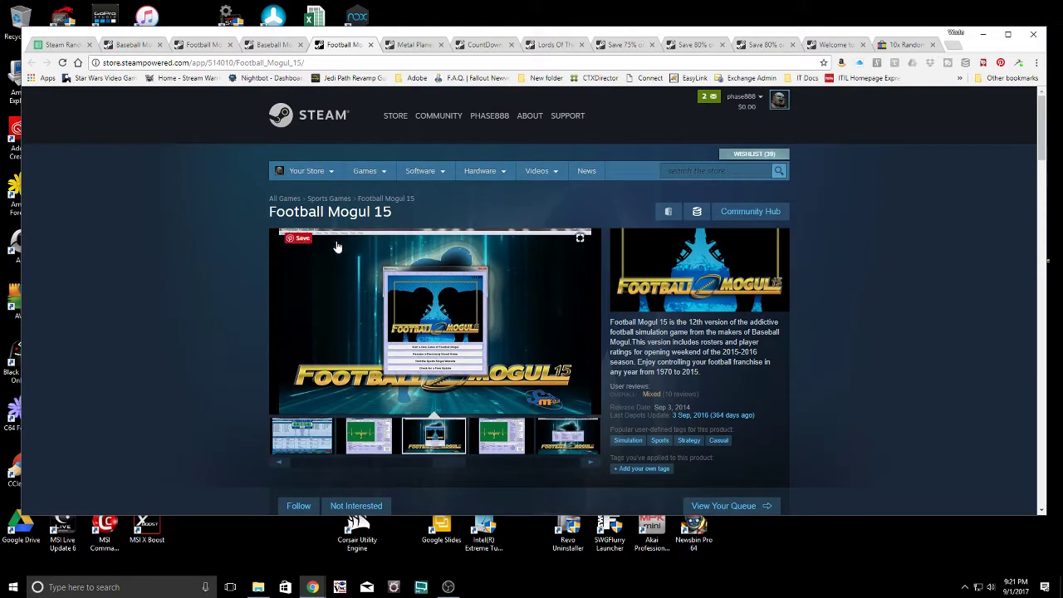
- Open the Baseball Mogul 2015 store page and check its reviews, last update, price and player statistics
{"action": "left_click", "coordinate": [268, 46]}
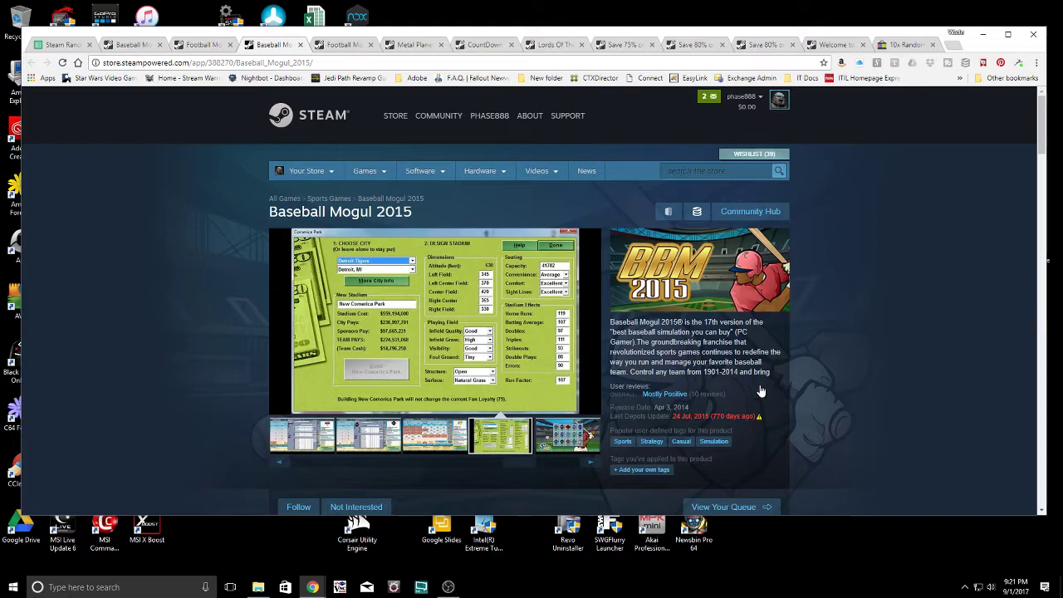
{"action": "scroll", "coordinate": [867, 348], "scroll_direction": "down", "scroll_amount": 2}
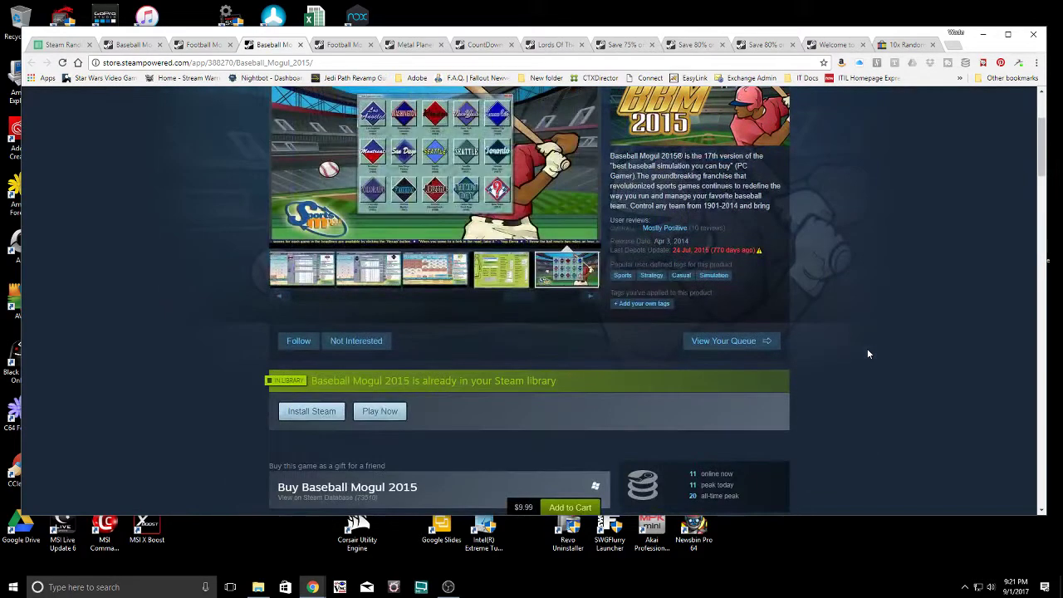
{"action": "scroll", "coordinate": [867, 348], "scroll_direction": "down", "scroll_amount": 1}
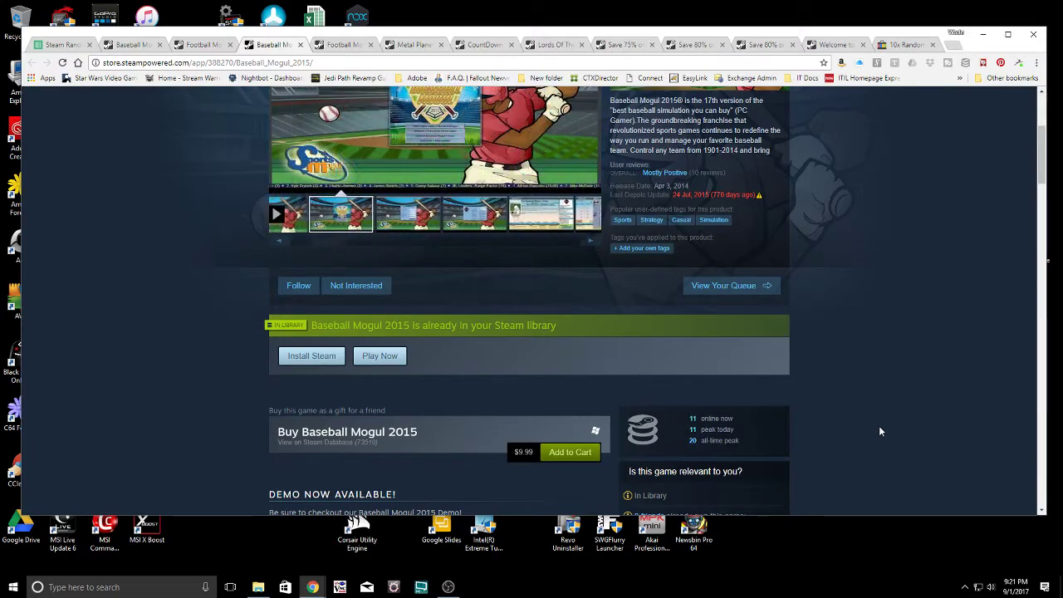
{"action": "scroll", "coordinate": [245, 276], "scroll_direction": "up", "scroll_amount": 3}
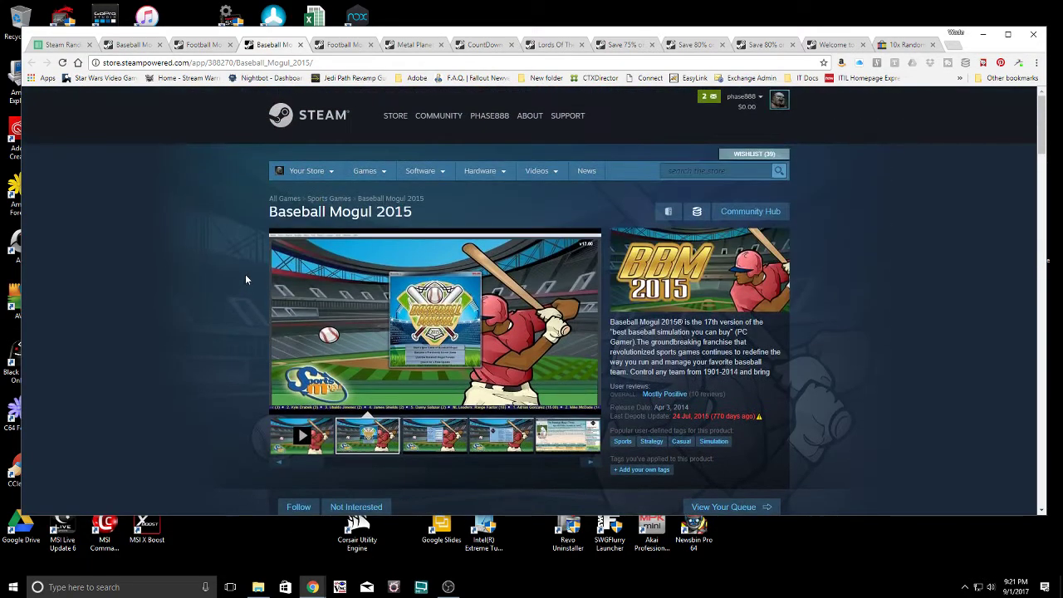
- Examine the Football Mogul 2014 store page for its price, player statistics, reviewer offer, system requirements and similar games
{"action": "left_click", "coordinate": [203, 45]}
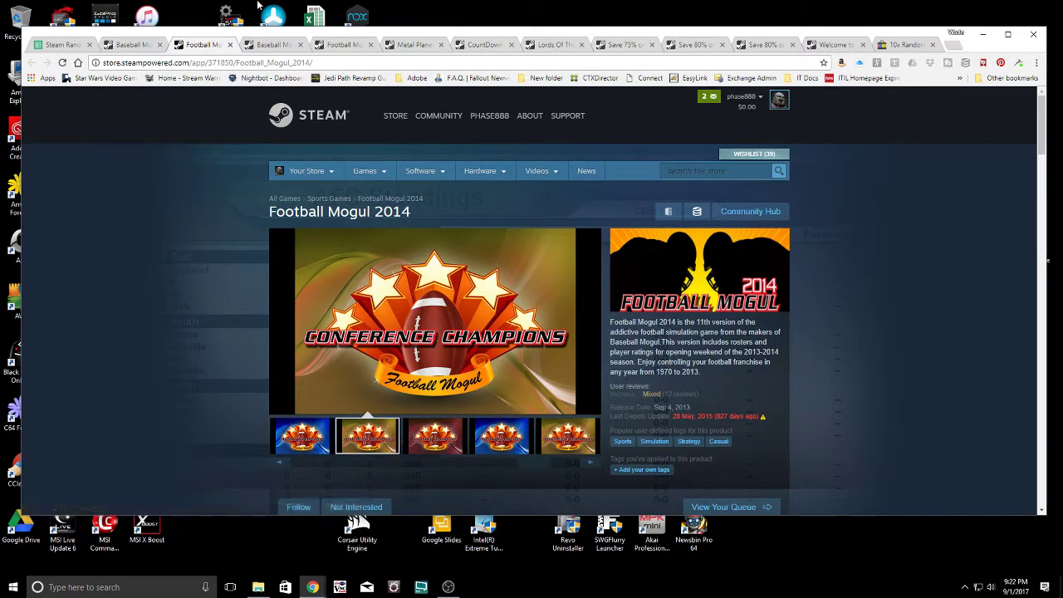
{"action": "scroll", "coordinate": [660, 287], "scroll_direction": "down", "scroll_amount": 3}
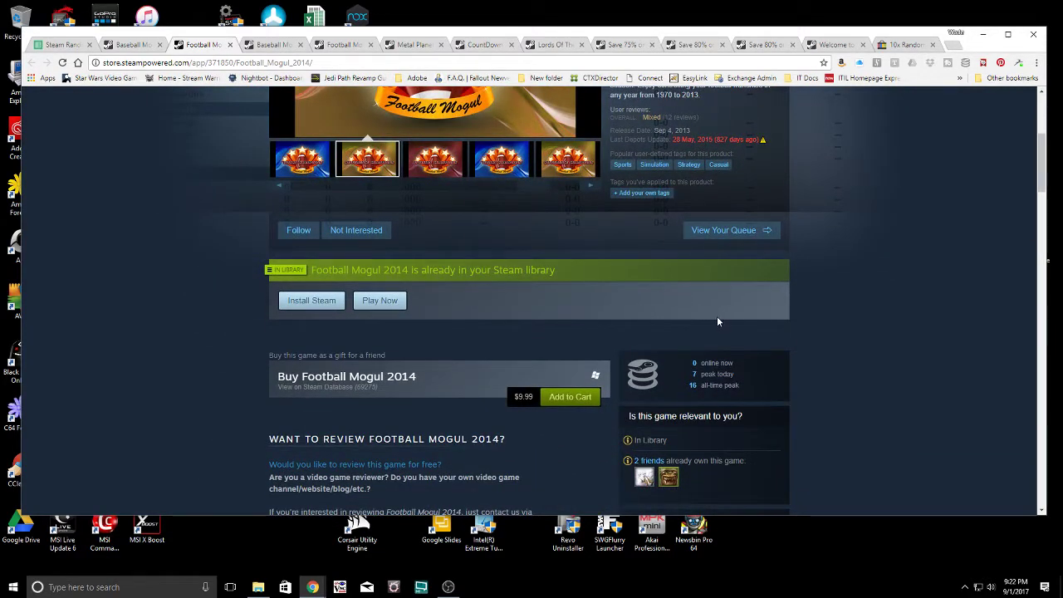
{"action": "scroll", "coordinate": [741, 323], "scroll_direction": "down", "scroll_amount": 1}
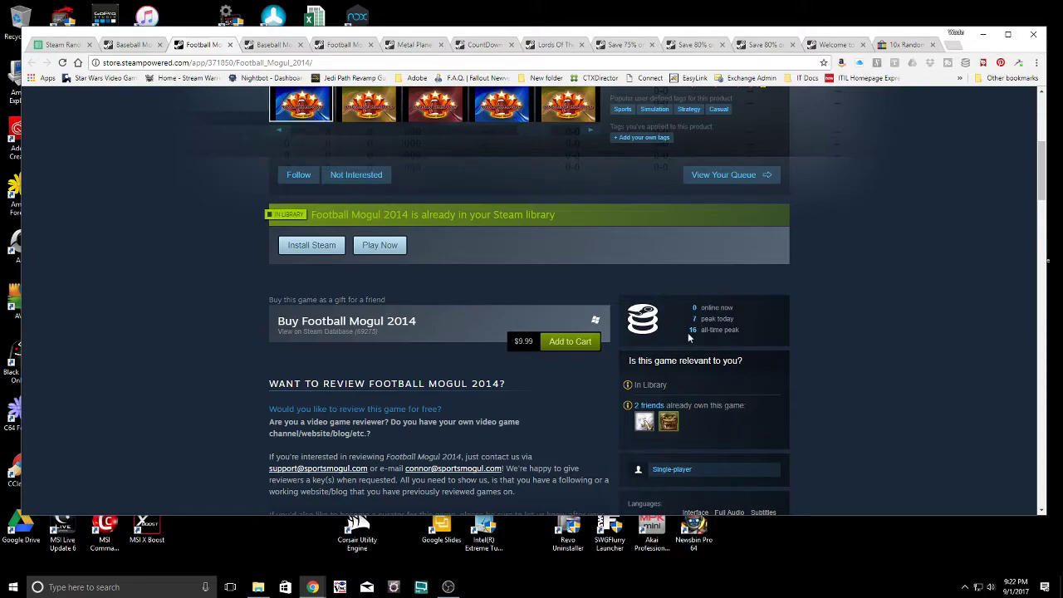
{"action": "scroll", "coordinate": [688, 332], "scroll_direction": "down", "scroll_amount": 1}
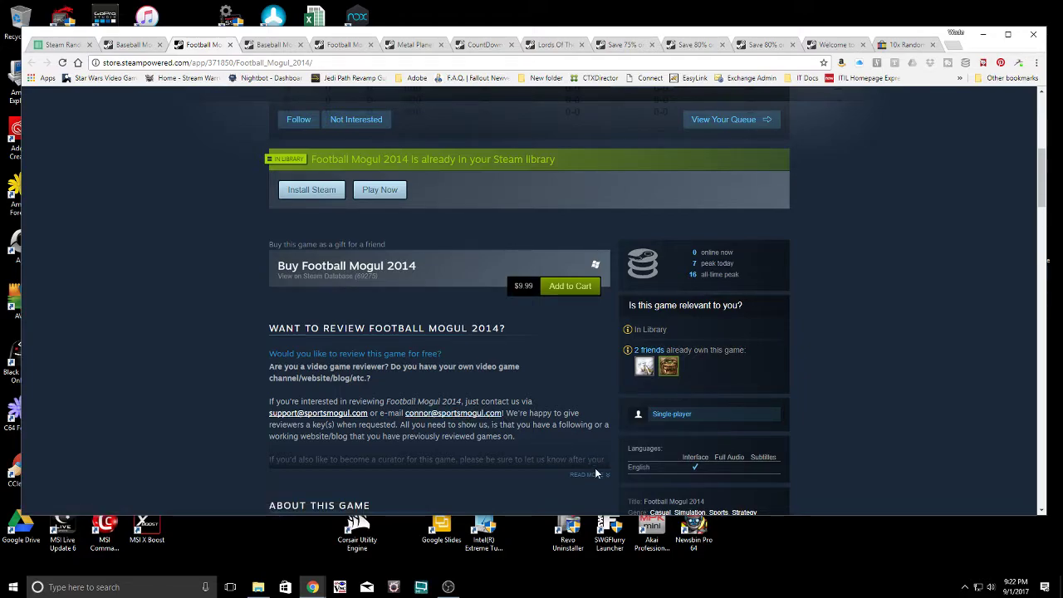
{"action": "scroll", "coordinate": [577, 461], "scroll_direction": "down", "scroll_amount": 12}
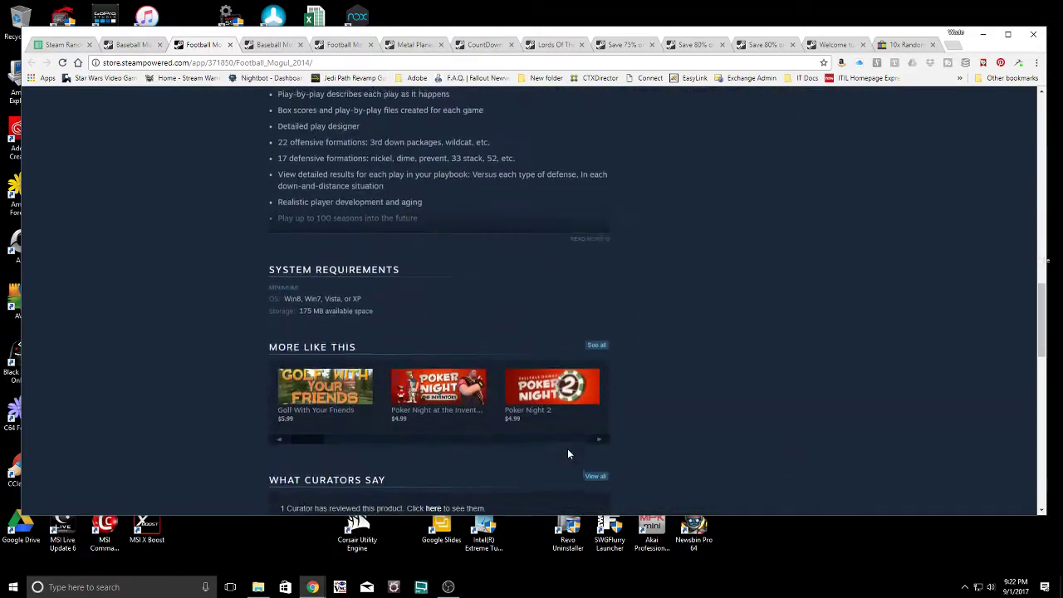
{"action": "scroll", "coordinate": [568, 454], "scroll_direction": "up", "scroll_amount": 12}
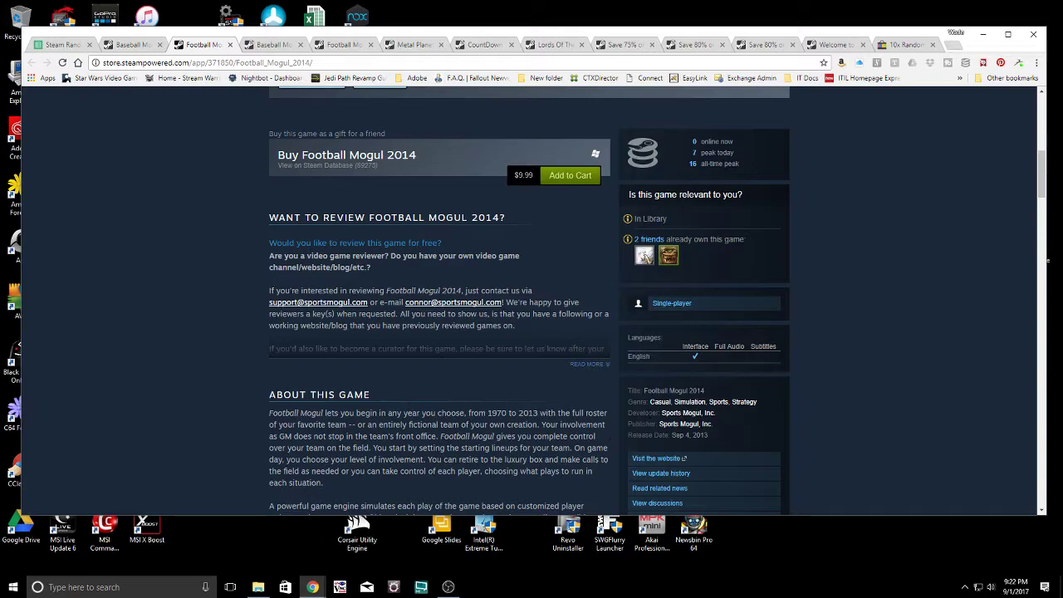
- List the games by developer Sports Mogul, Inc. and check the Baseball Mogul 2017 page's price and player statistics
{"action": "left_click", "coordinate": [684, 414]}
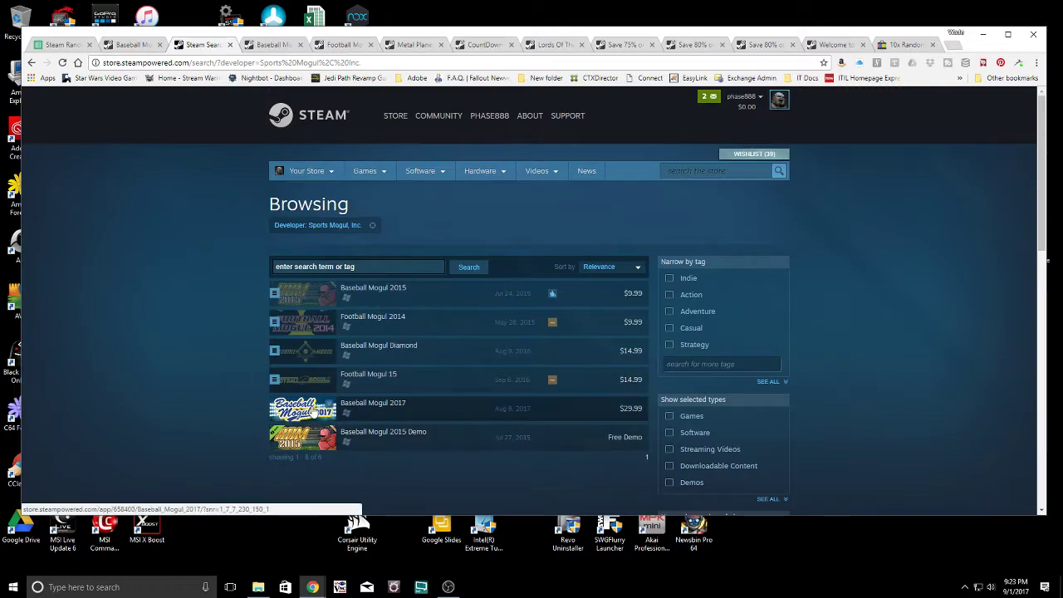
{"action": "left_click", "coordinate": [324, 407]}
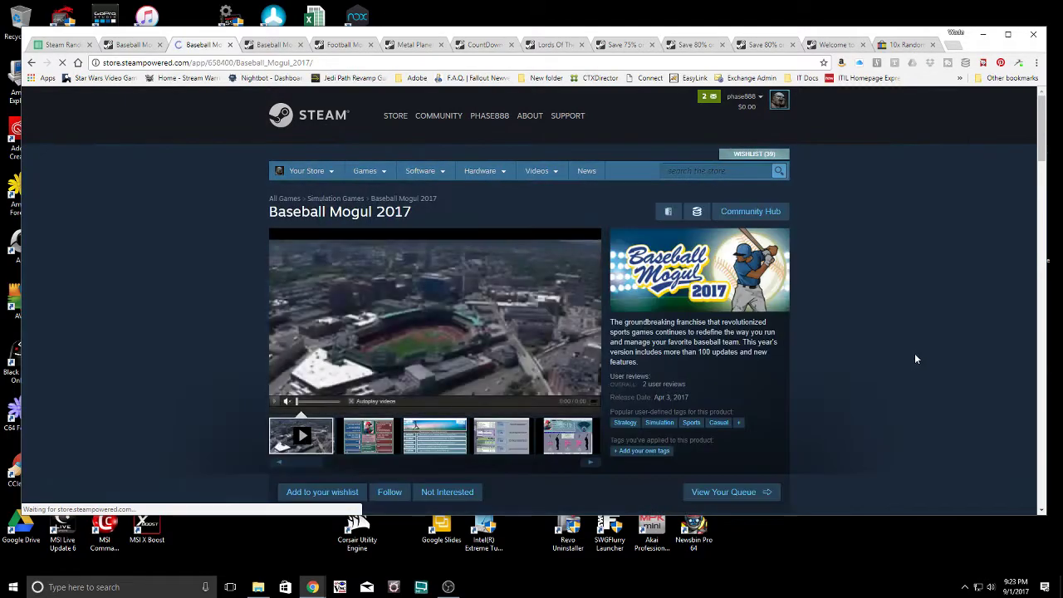
{"action": "scroll", "coordinate": [916, 359], "scroll_direction": "down", "scroll_amount": 3}
{"action": "scroll", "coordinate": [914, 353], "scroll_direction": "down", "scroll_amount": 1}
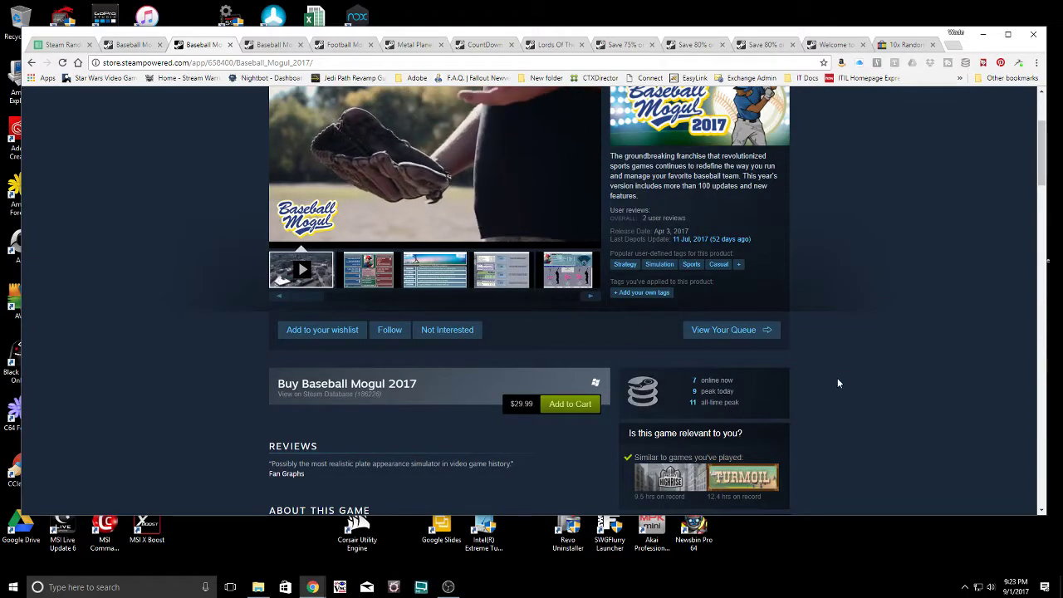
{"action": "scroll", "coordinate": [830, 373], "scroll_direction": "up", "scroll_amount": 3}
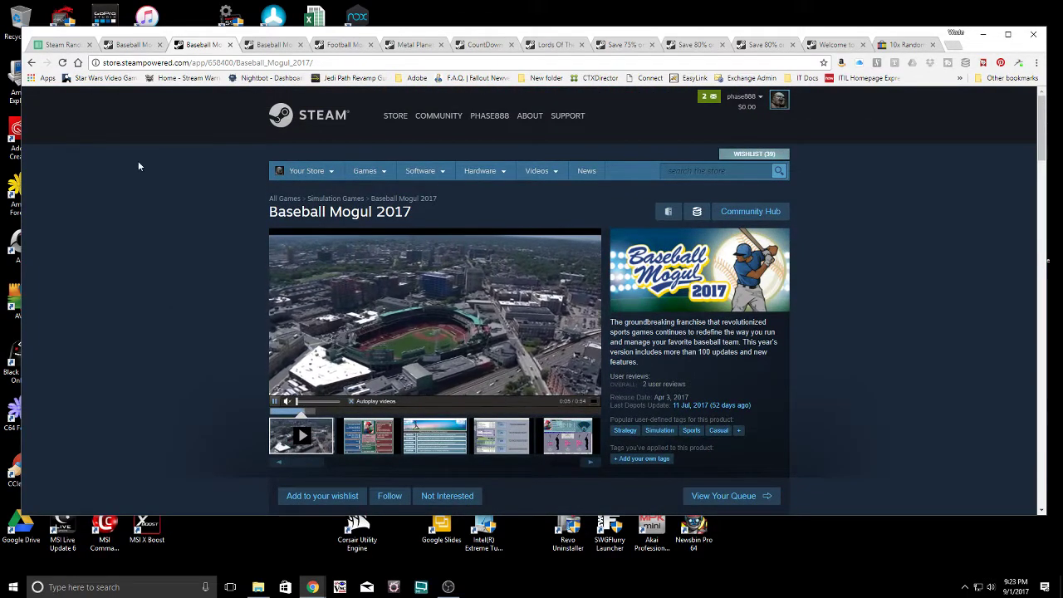
- Open the Baseball Mogul Diamond store page and examine its new features, price, reviews and player statistics
{"action": "left_click", "coordinate": [119, 47]}
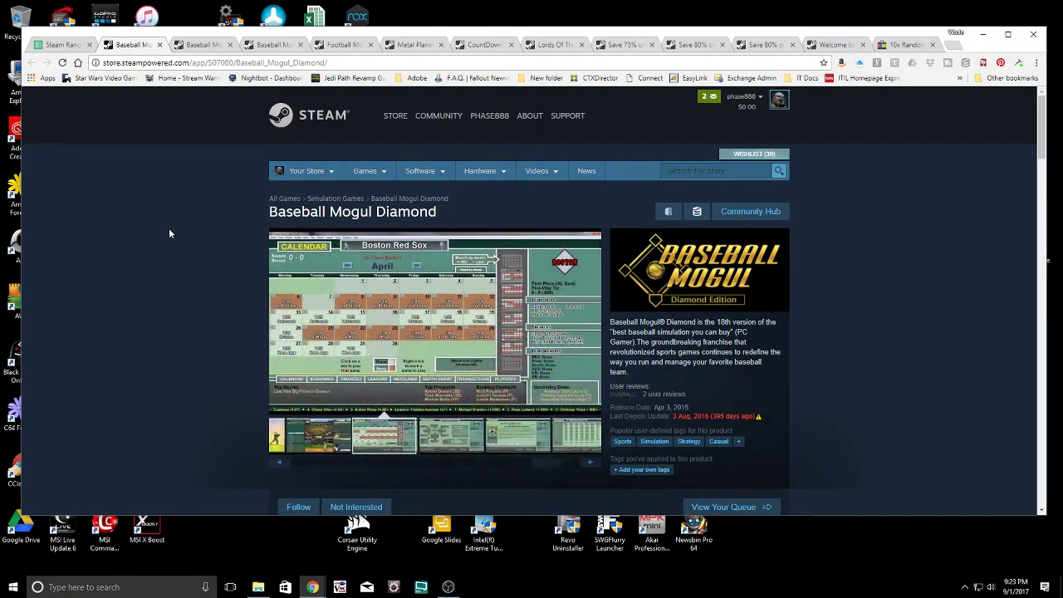
{"action": "scroll", "coordinate": [189, 216], "scroll_direction": "down", "scroll_amount": 5}
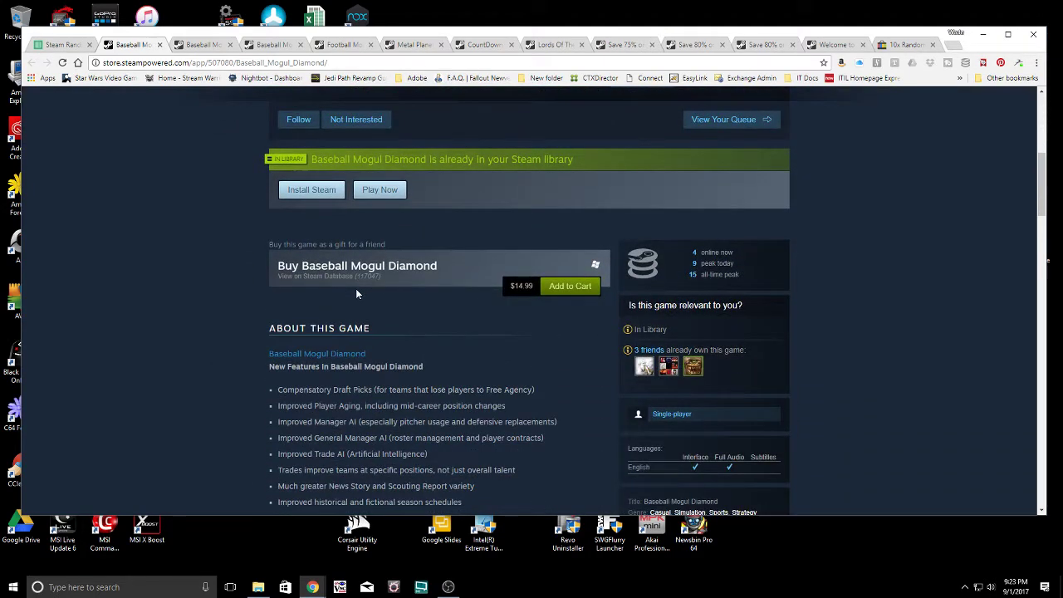
{"action": "scroll", "coordinate": [355, 291], "scroll_direction": "down", "scroll_amount": 1}
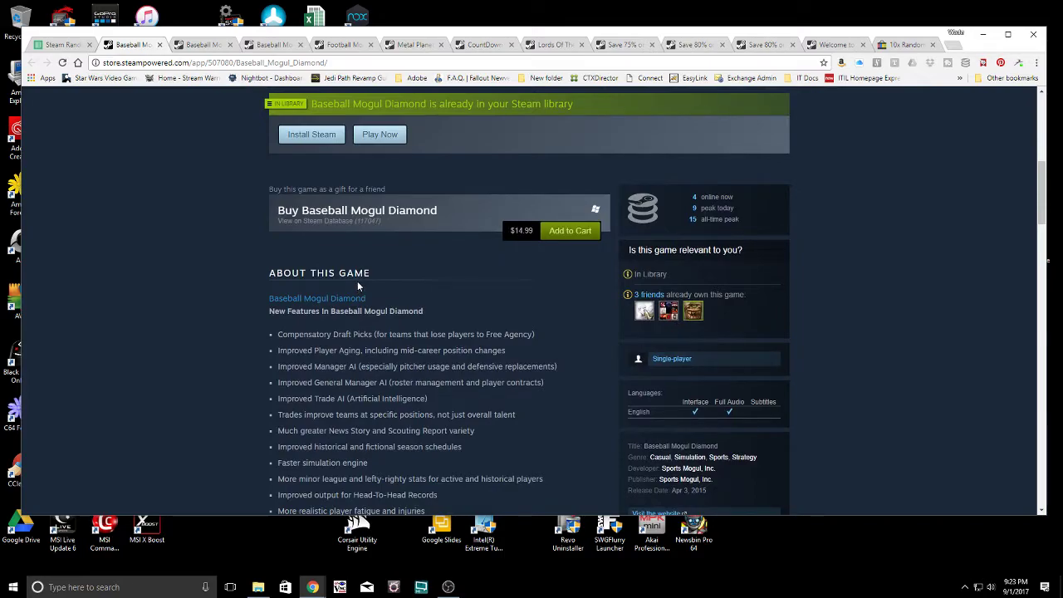
{"action": "scroll", "coordinate": [357, 281], "scroll_direction": "down", "scroll_amount": 4}
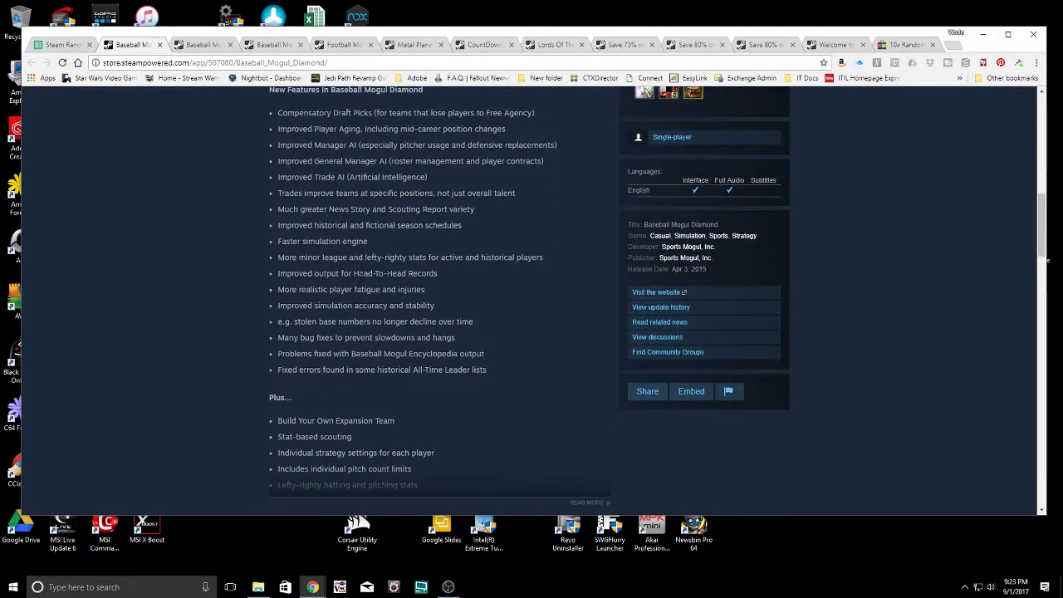
{"action": "scroll", "coordinate": [361, 280], "scroll_direction": "up", "scroll_amount": 6}
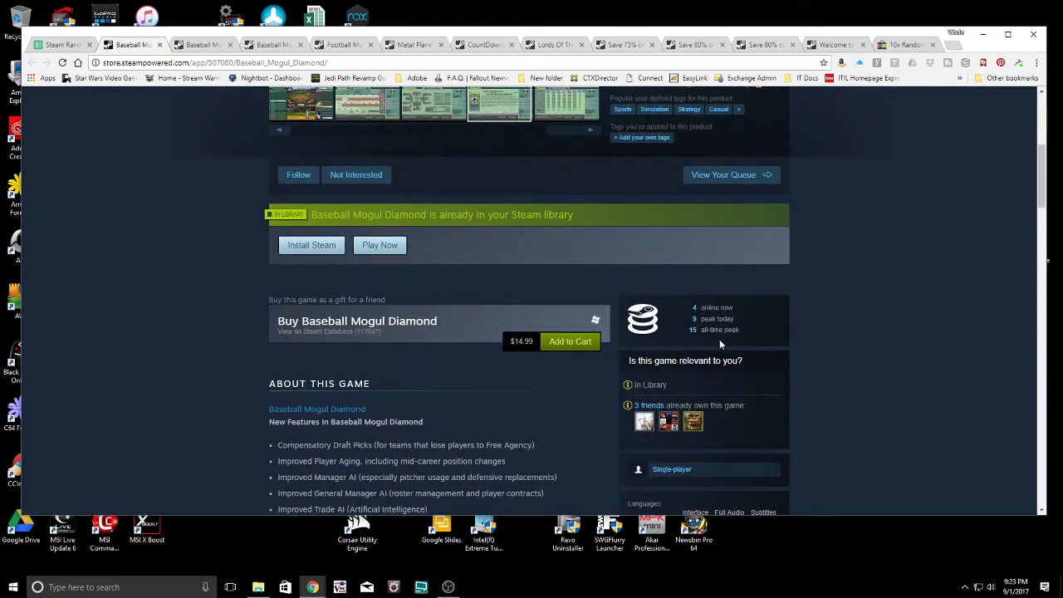
{"action": "scroll", "coordinate": [720, 335], "scroll_direction": "up", "scroll_amount": 4}
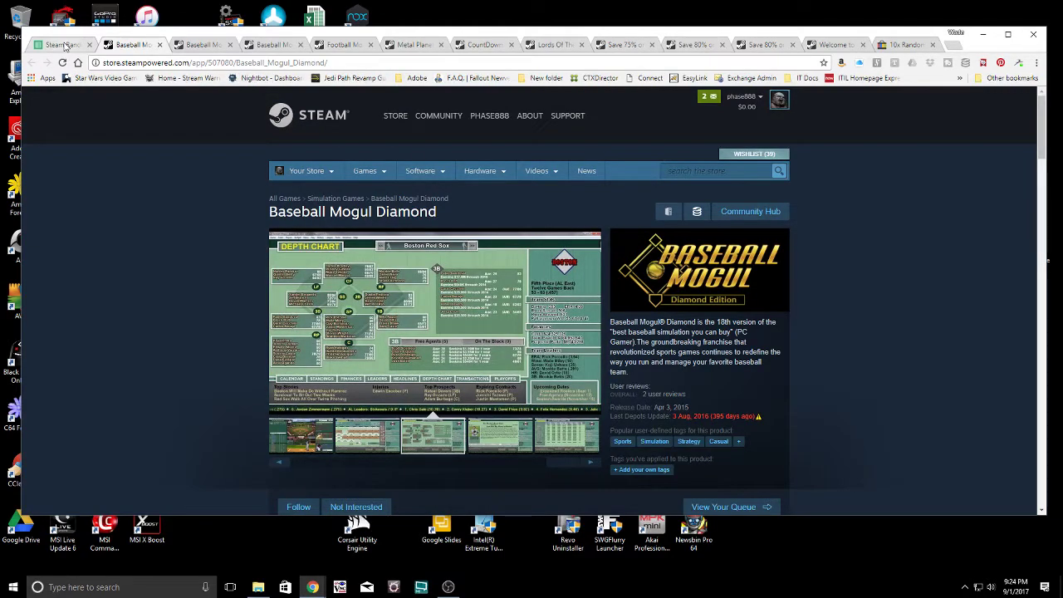
- Switch to the Steam Random CD Keys spreadsheet and compare the Ebay games' Steam, Kinguin and G2A prices with the amount paid
{"action": "left_click", "coordinate": [65, 46]}
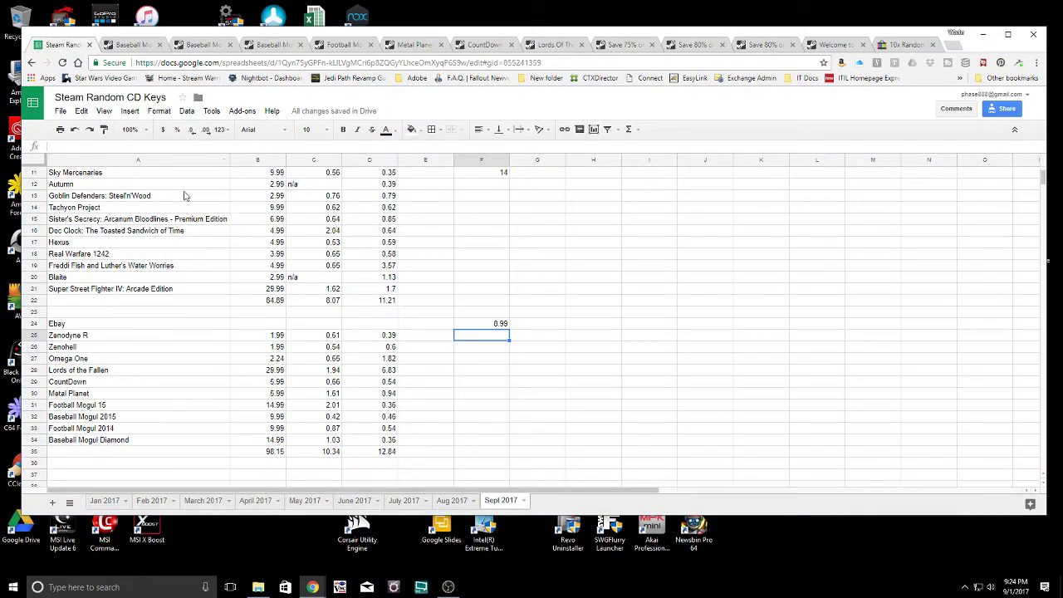
{"action": "scroll", "coordinate": [216, 369], "scroll_direction": "down", "scroll_amount": 1}
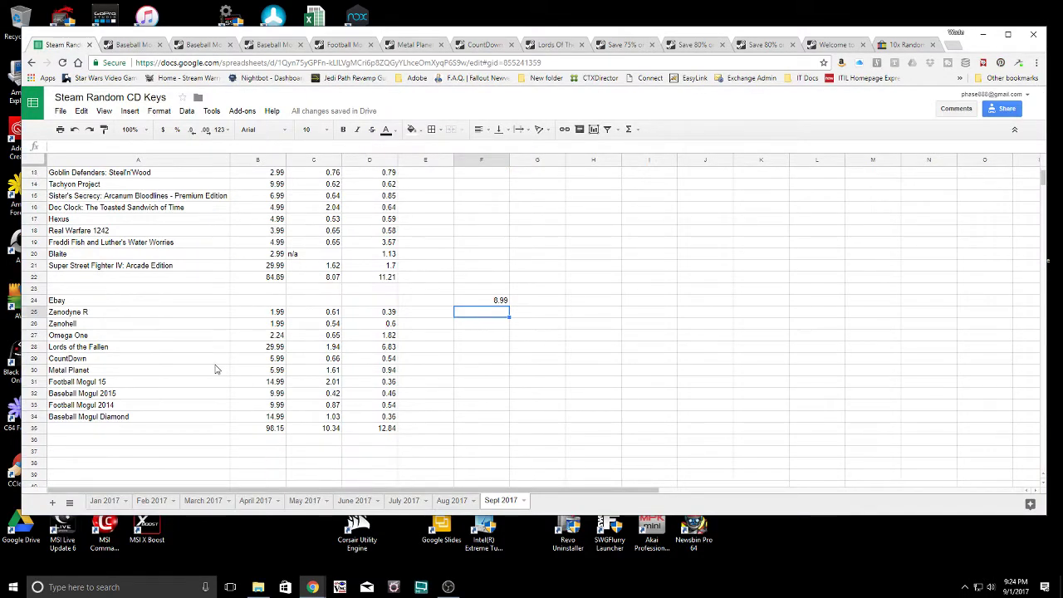
{"action": "scroll", "coordinate": [216, 369], "scroll_direction": "down", "scroll_amount": 1}
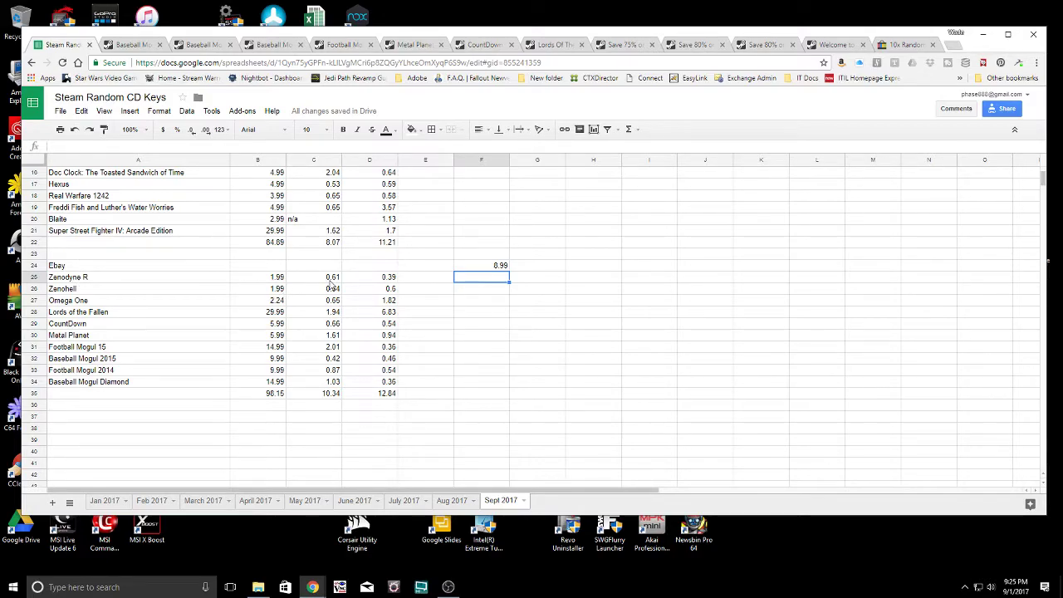
- Freeze row 1 of the Sept 2017 sheet, containing the Steam, Kinguin, G2A and Amount Paid headers
{"action": "scroll", "coordinate": [208, 241], "scroll_direction": "up", "scroll_amount": 5}
{"action": "left_click", "coordinate": [99, 175]}
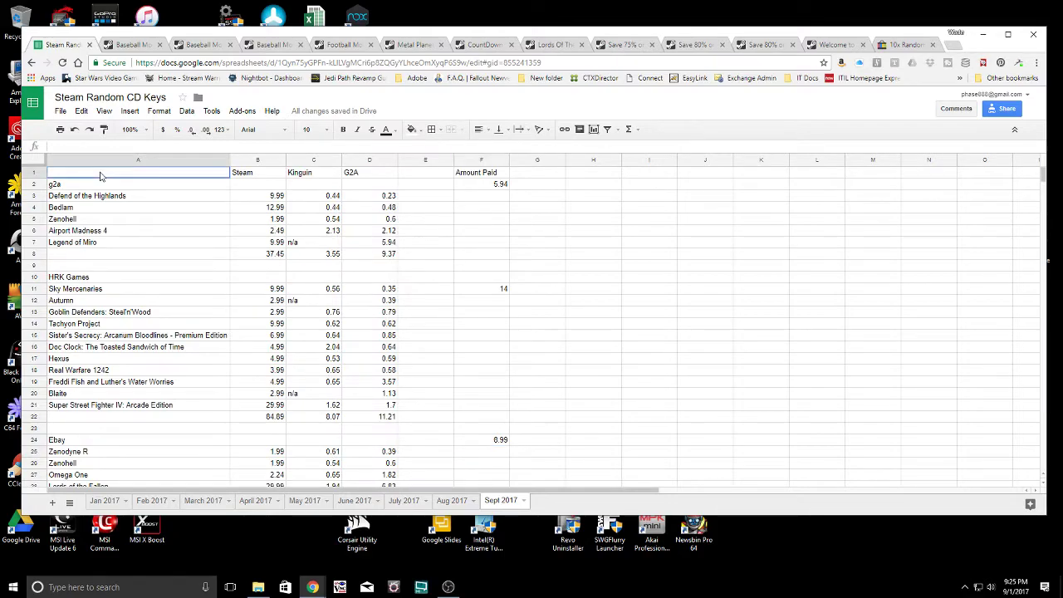
{"action": "left_click", "coordinate": [34, 172]}
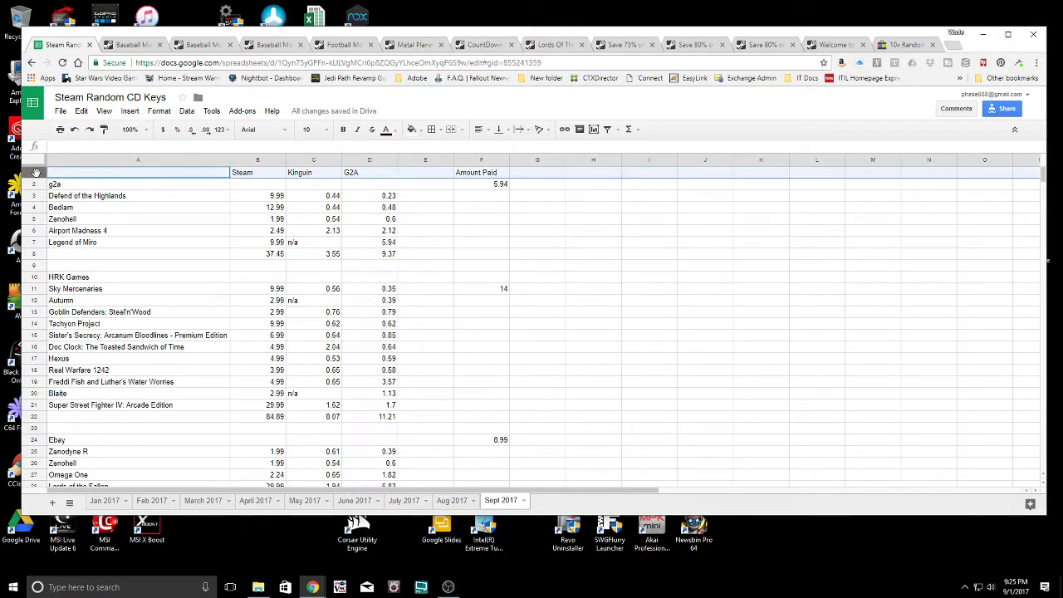
{"action": "left_click", "coordinate": [191, 111]}
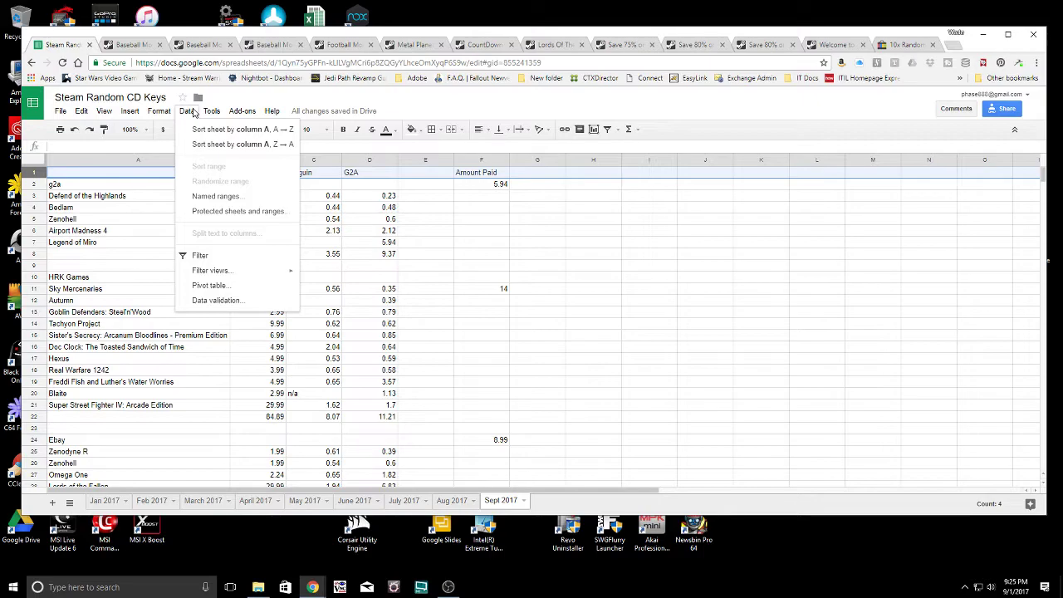
{"action": "mouse_move", "coordinate": [161, 114]}
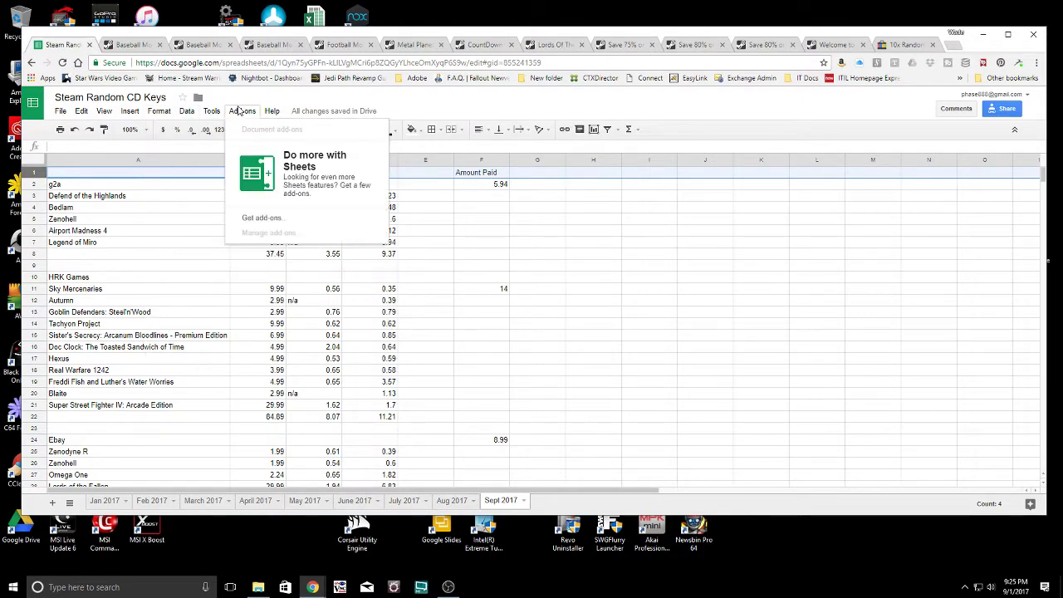
{"action": "mouse_move", "coordinate": [218, 113]}
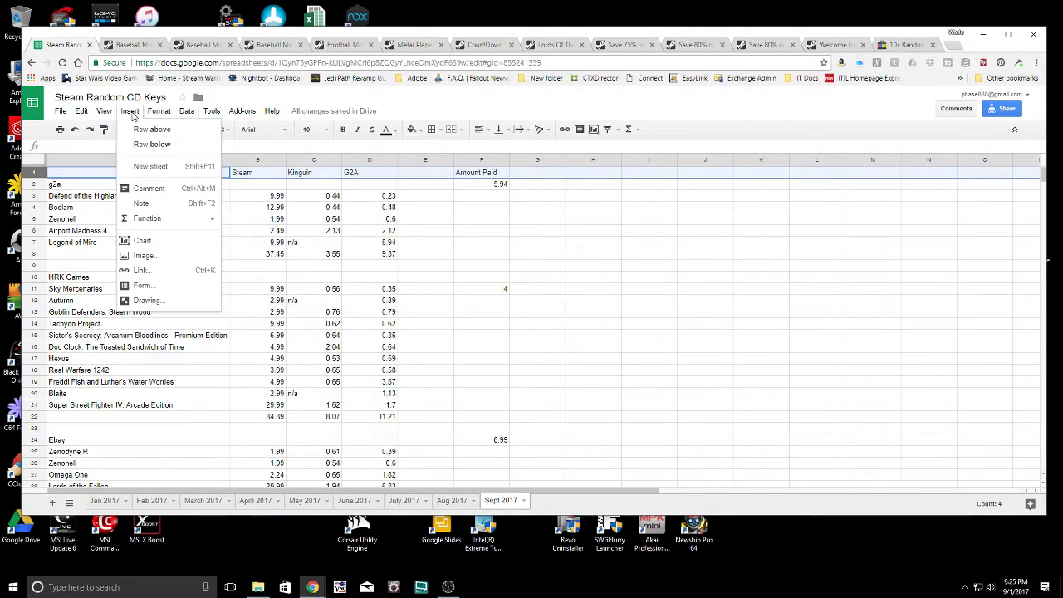
{"action": "mouse_move", "coordinate": [103, 114]}
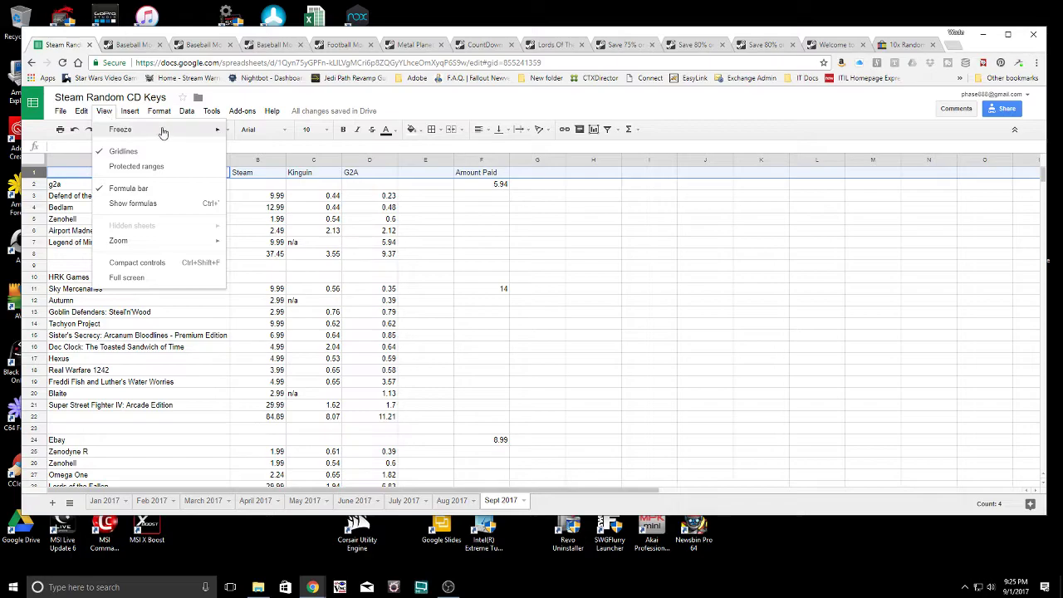
{"action": "mouse_move", "coordinate": [170, 131]}
{"action": "left_click", "coordinate": [256, 148]}
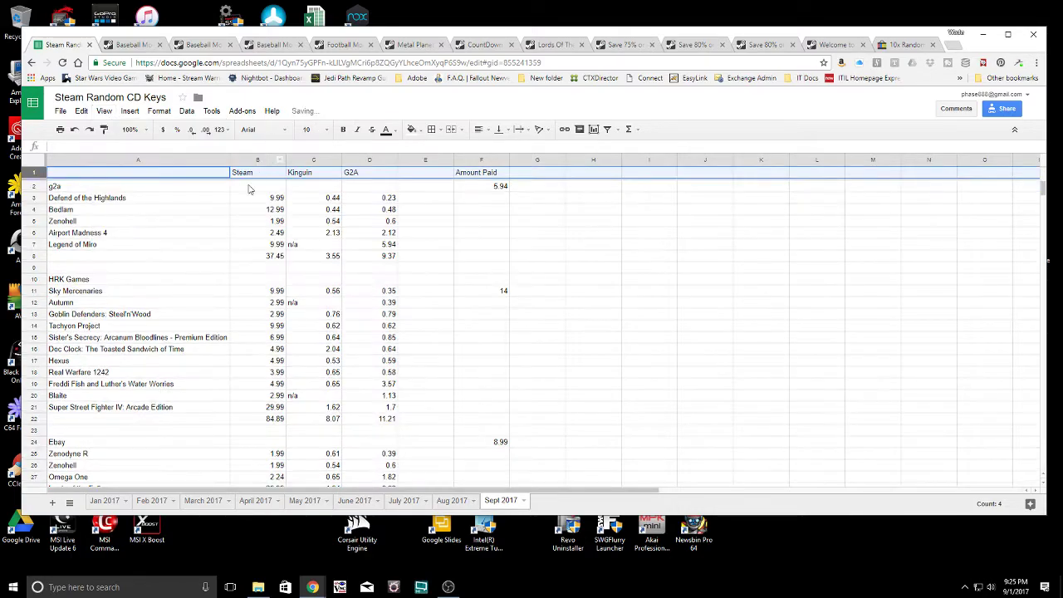
- Check the guaranteed value in the eBay listing, then inspect the Ebay games' Steam, Kinguin and G2A totals in the spreadsheet
{"action": "scroll", "coordinate": [194, 241], "scroll_direction": "down", "scroll_amount": 4}
{"action": "scroll", "coordinate": [194, 243], "scroll_direction": "down", "scroll_amount": 3}
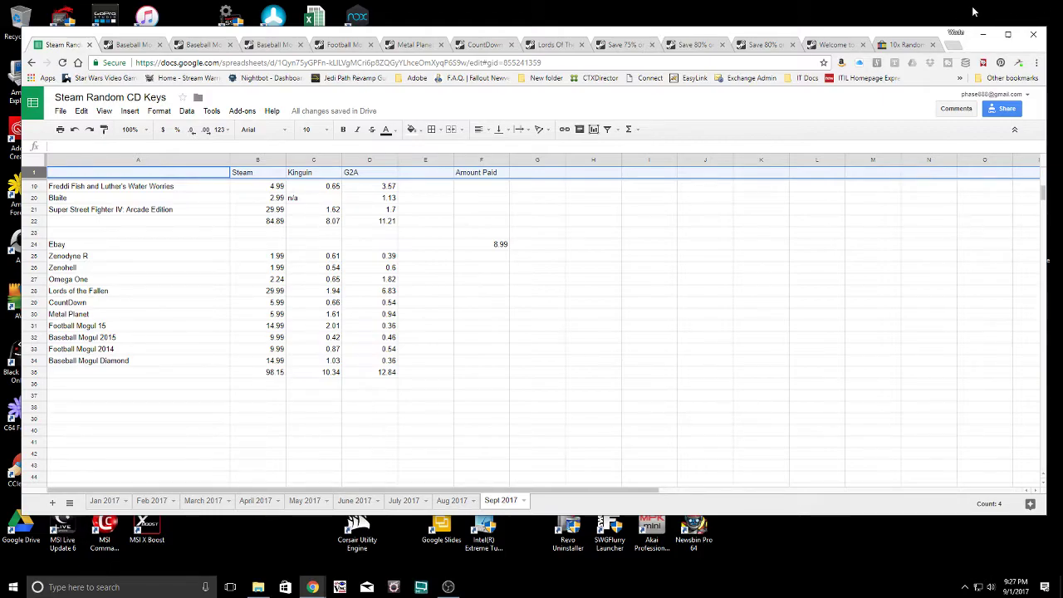
{"action": "left_click", "coordinate": [899, 47]}
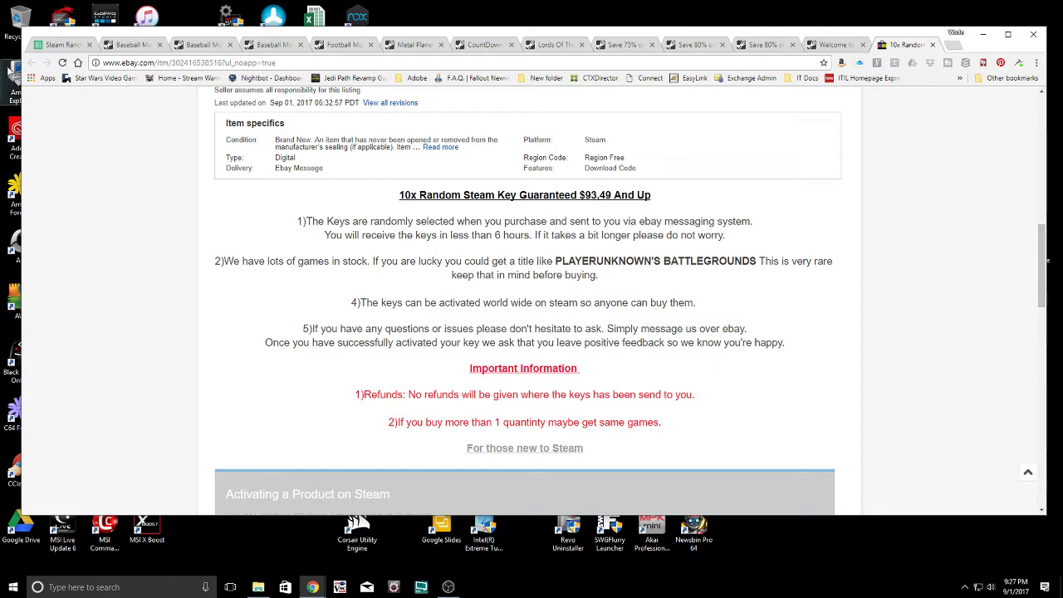
{"action": "left_click", "coordinate": [60, 44]}
{"action": "left_click", "coordinate": [267, 375]}
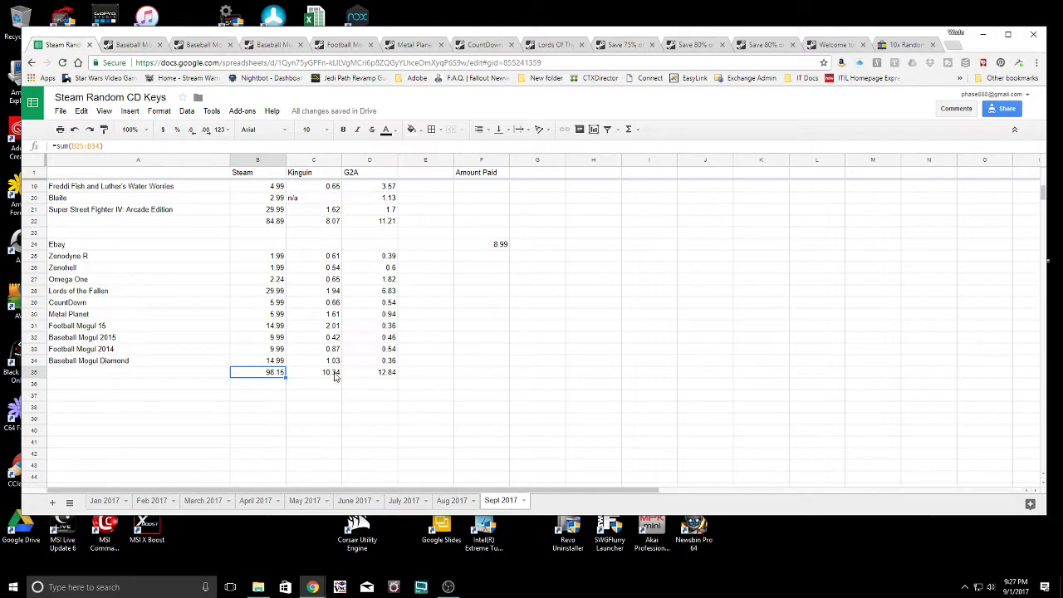
{"action": "left_click", "coordinate": [336, 375]}
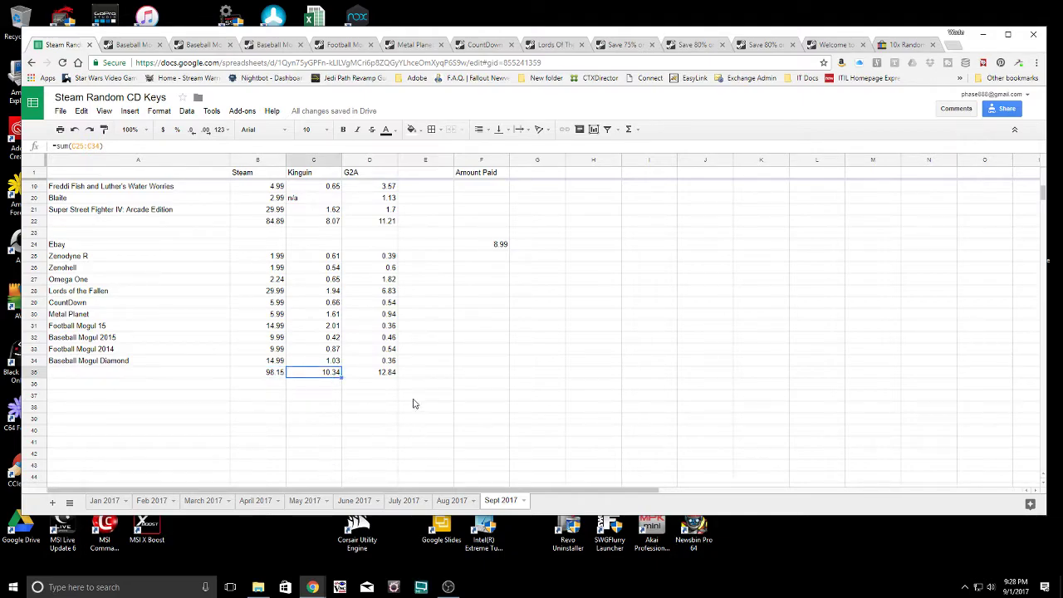
{"action": "left_click", "coordinate": [396, 378]}
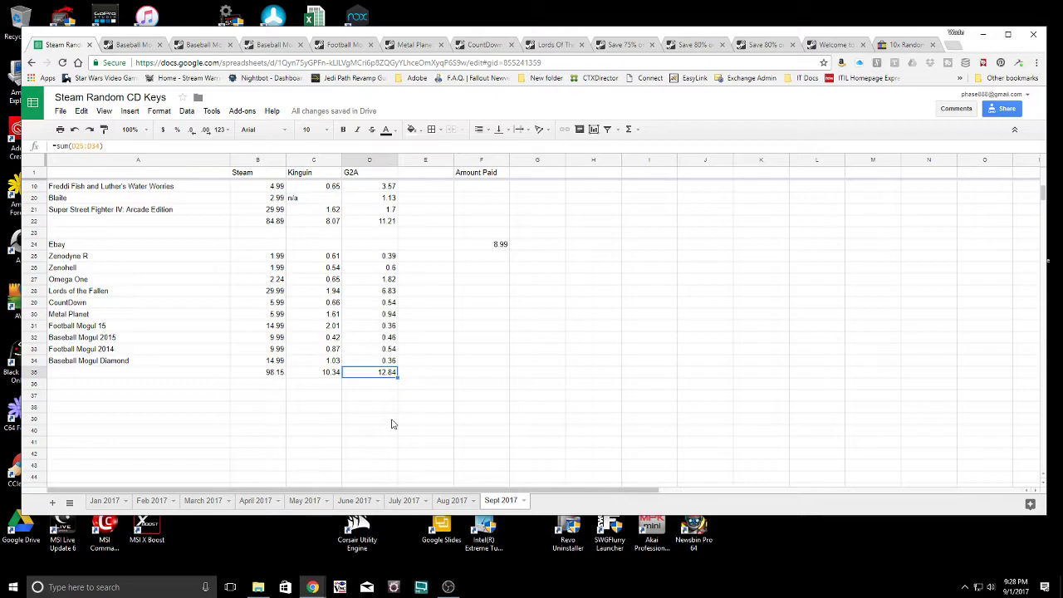